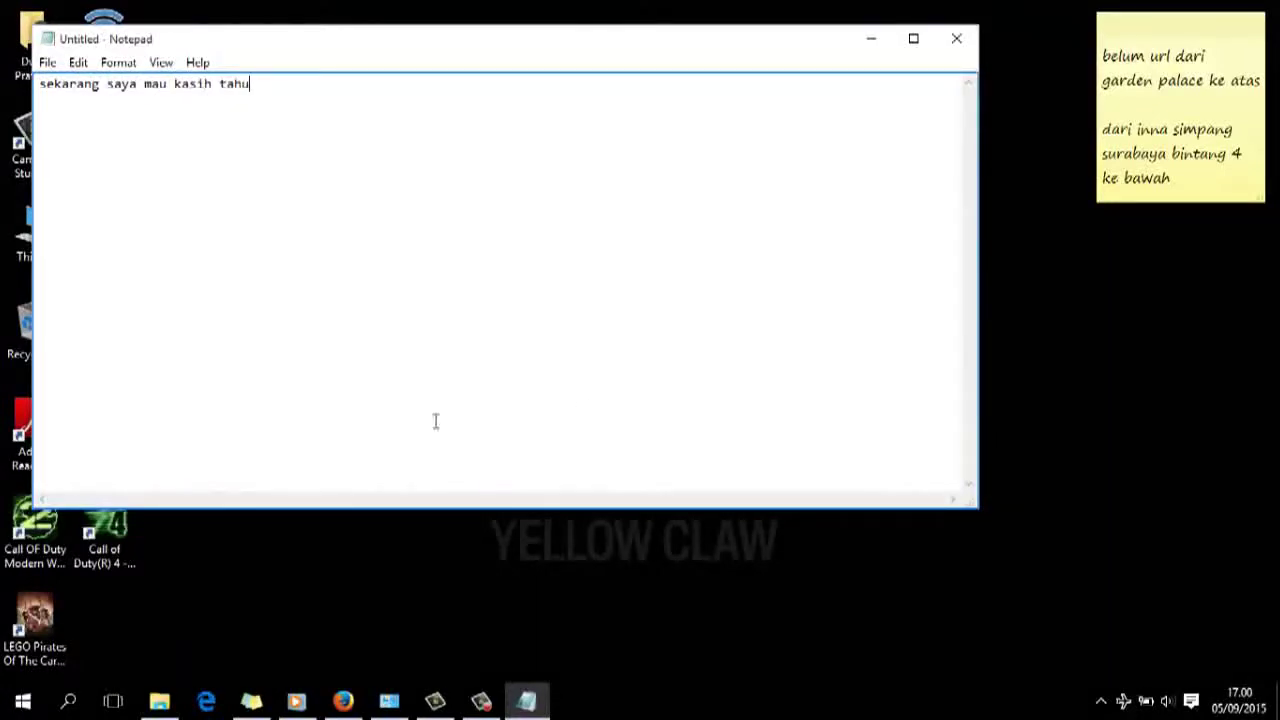
Set the Notepad text font size to 26, keeping Consolas Regular.
left_click(118, 62)
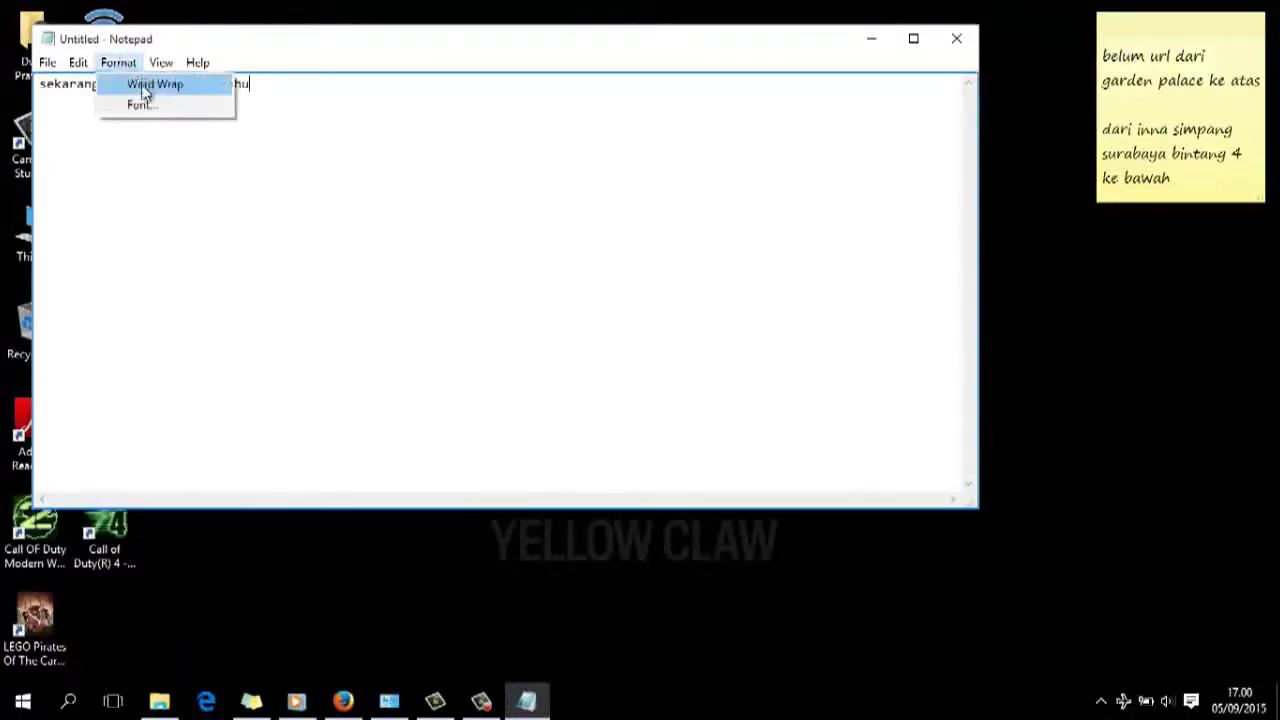
left_click(141, 104)
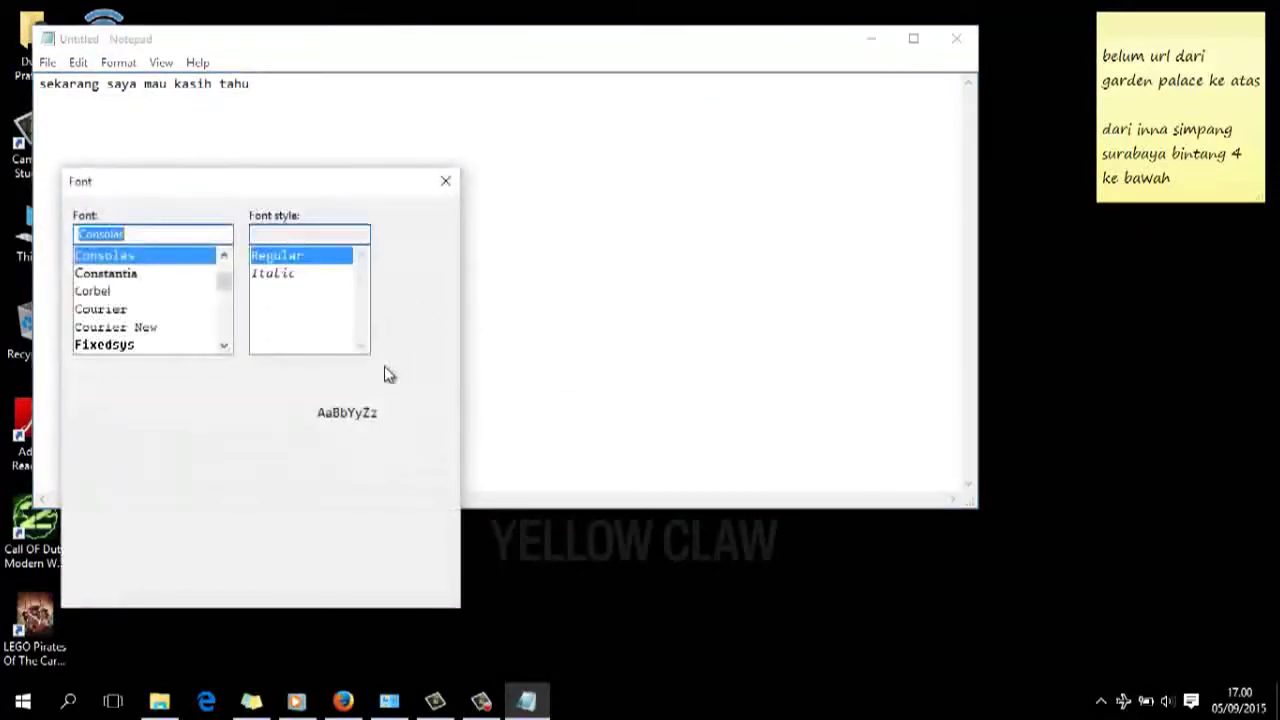
left_click(413, 323)
left_click(404, 341)
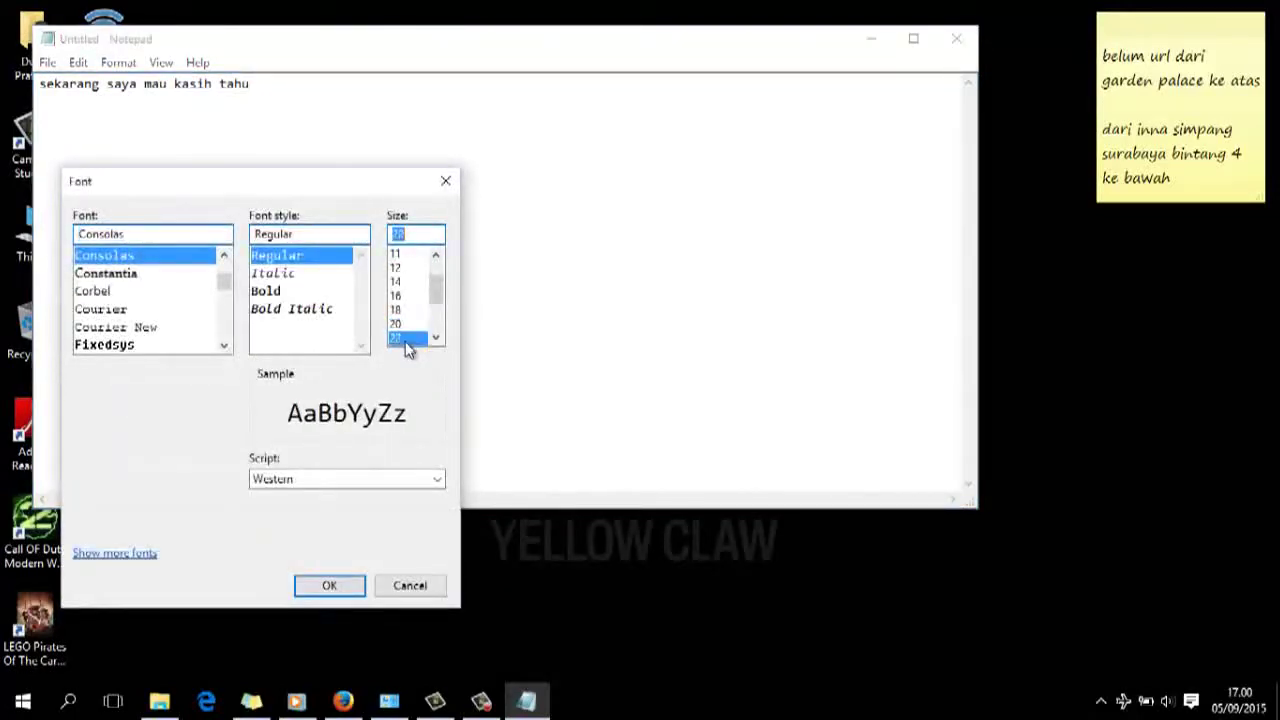
scroll(416, 324, "down", 2)
left_click(411, 323)
left_click(414, 295)
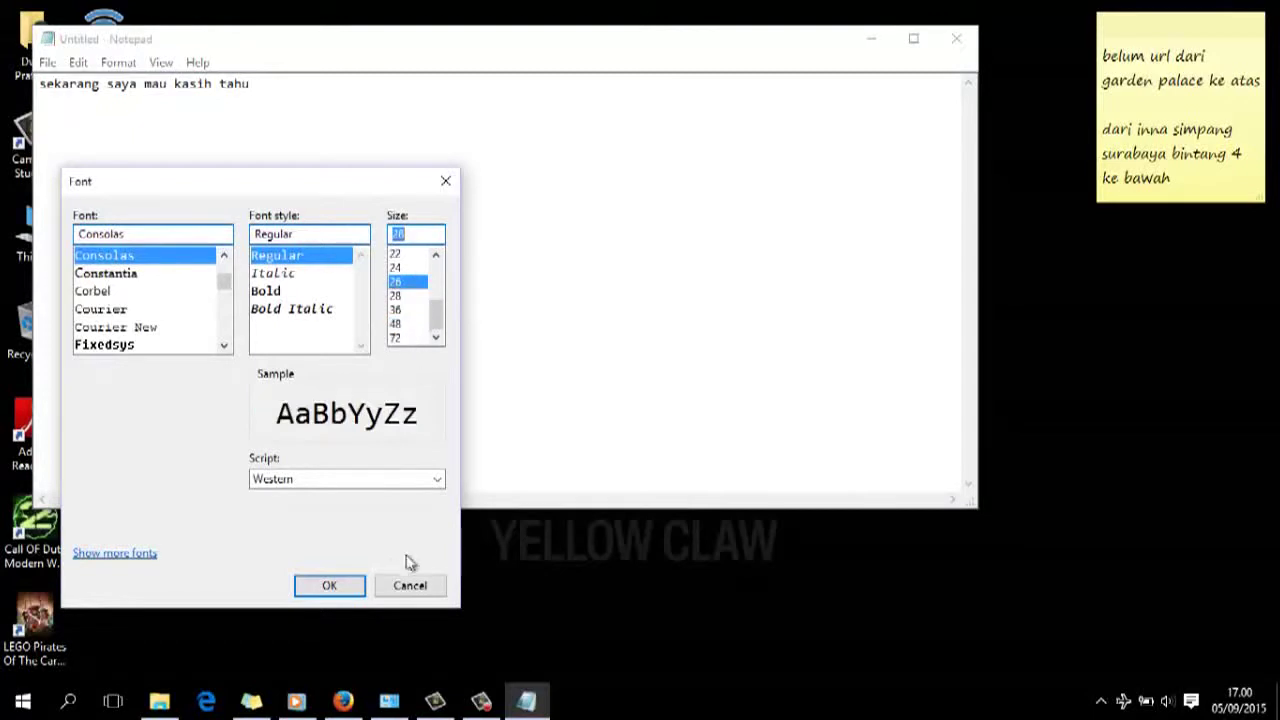
left_click(330, 586)
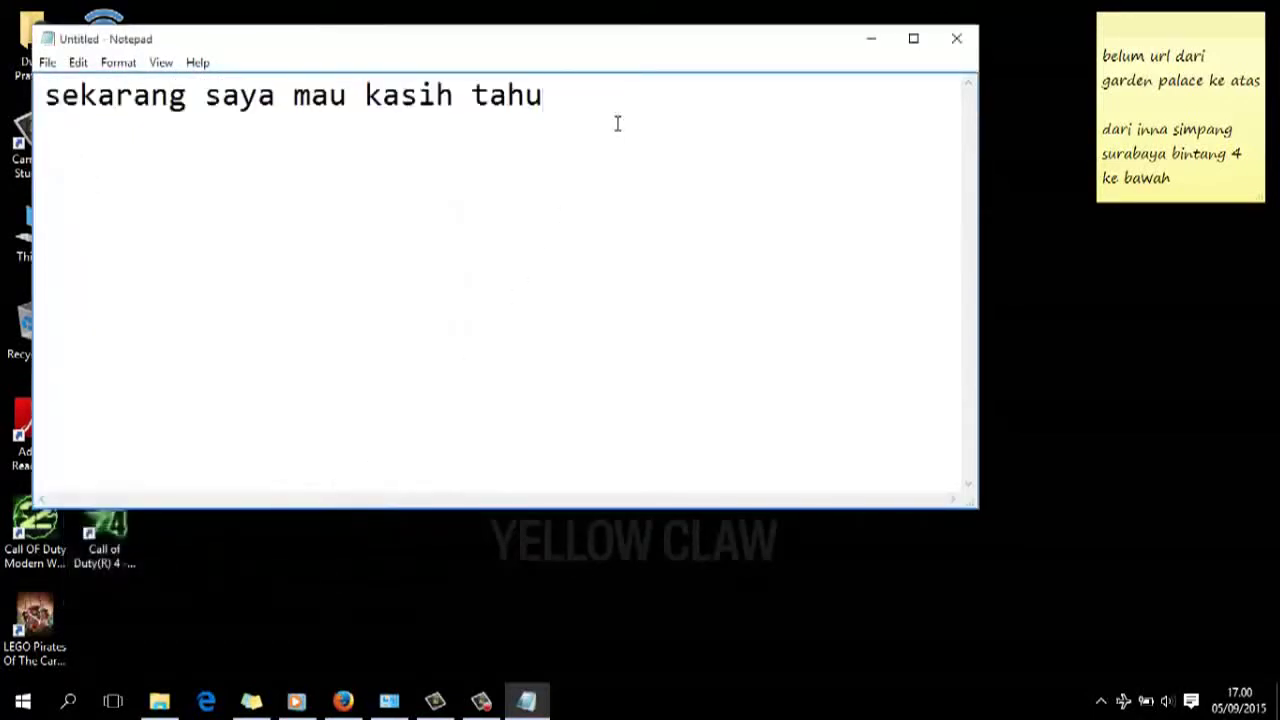
Change "tahu" to "tau", continue the line with "bagaimana caranya menginstall", and add "VIRTUAL BOX...." on a second line.
key("BackSpace")
key("BackSpace")
type("u bagaima")
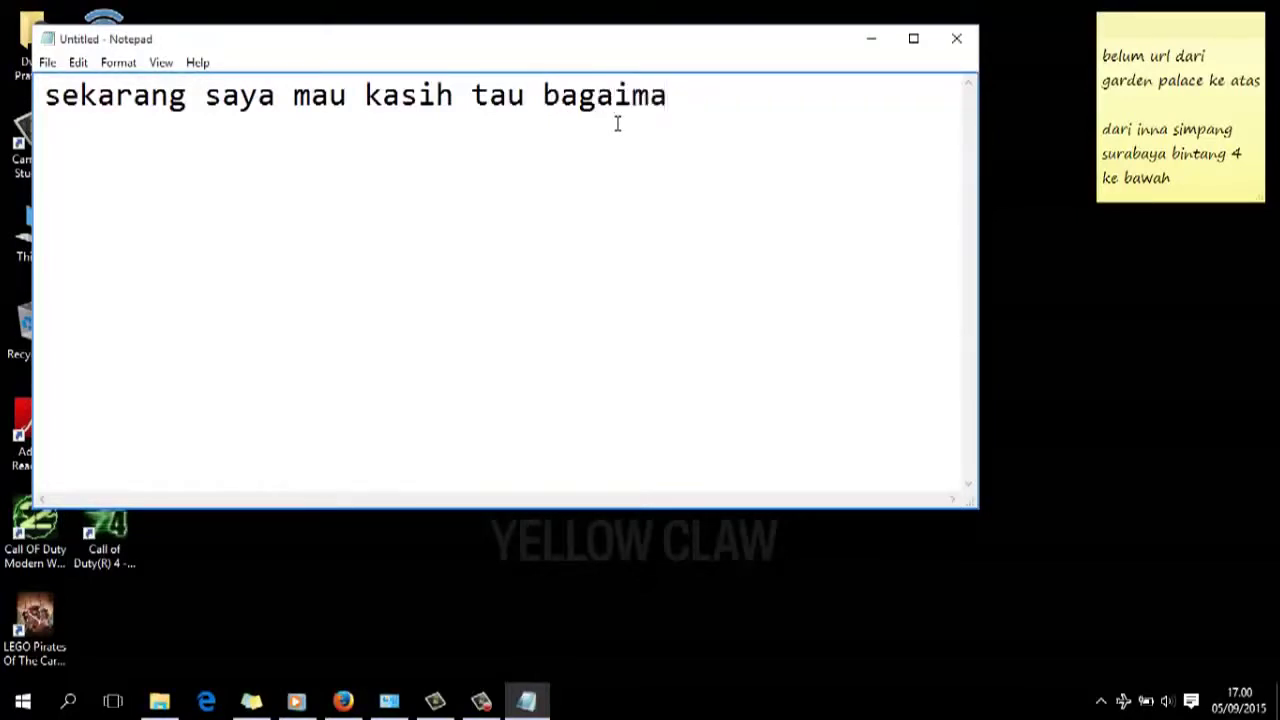
type("na caranya")
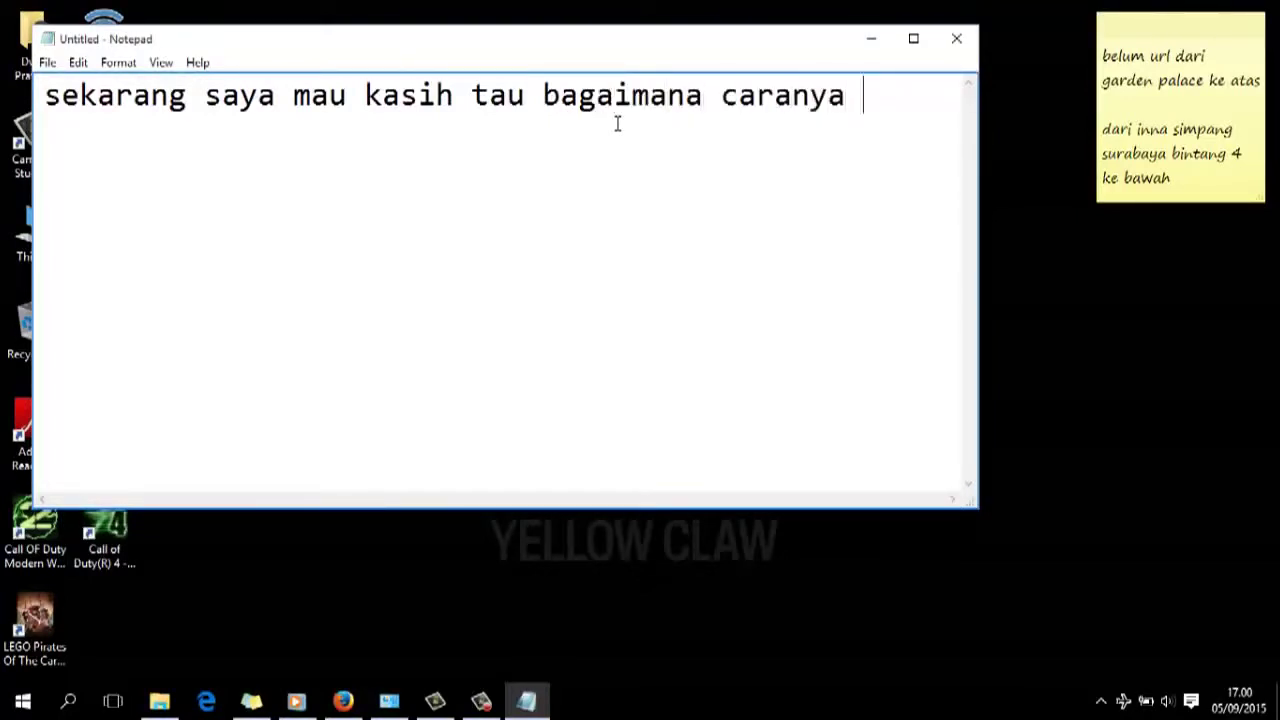
type(" mengin")
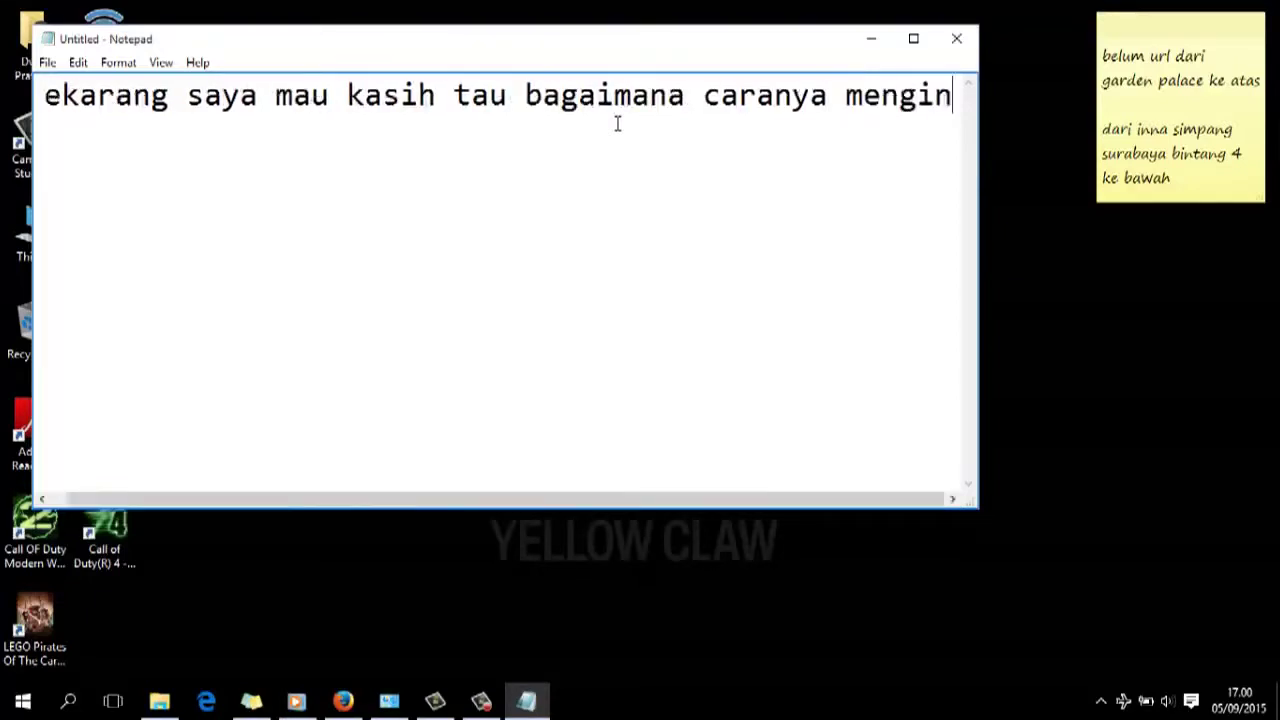
type("stall")
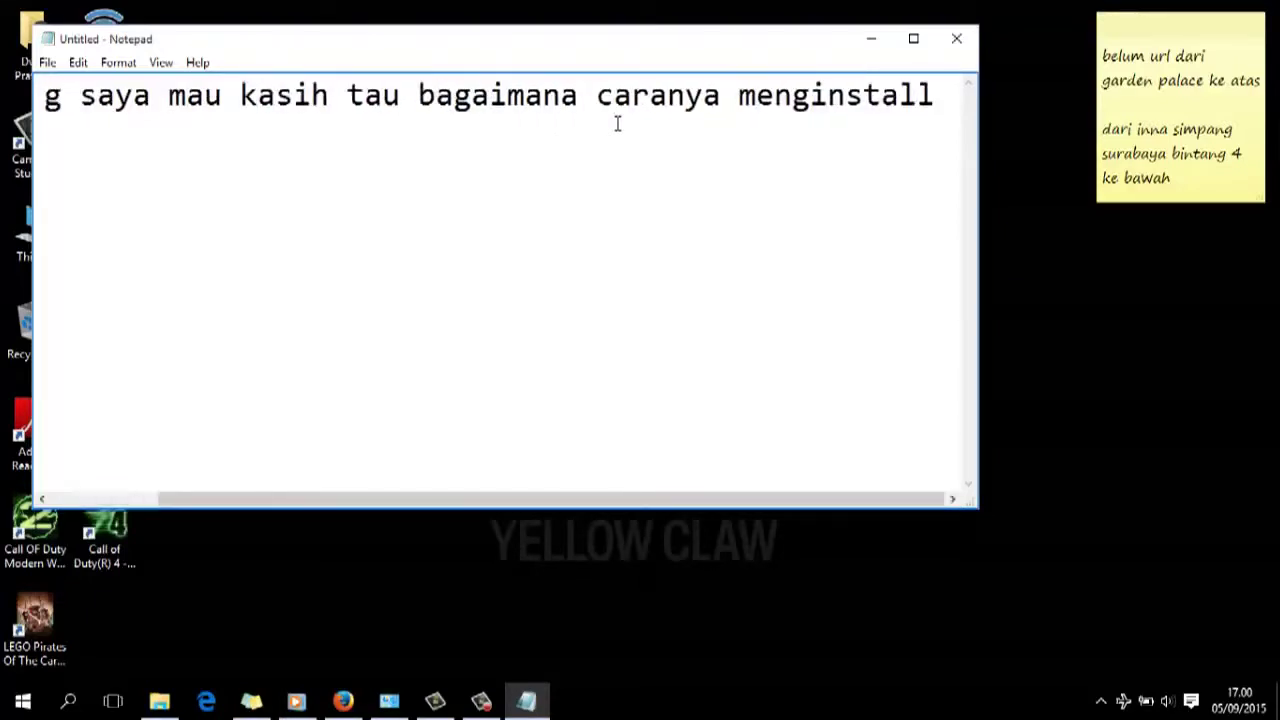
key("Return")
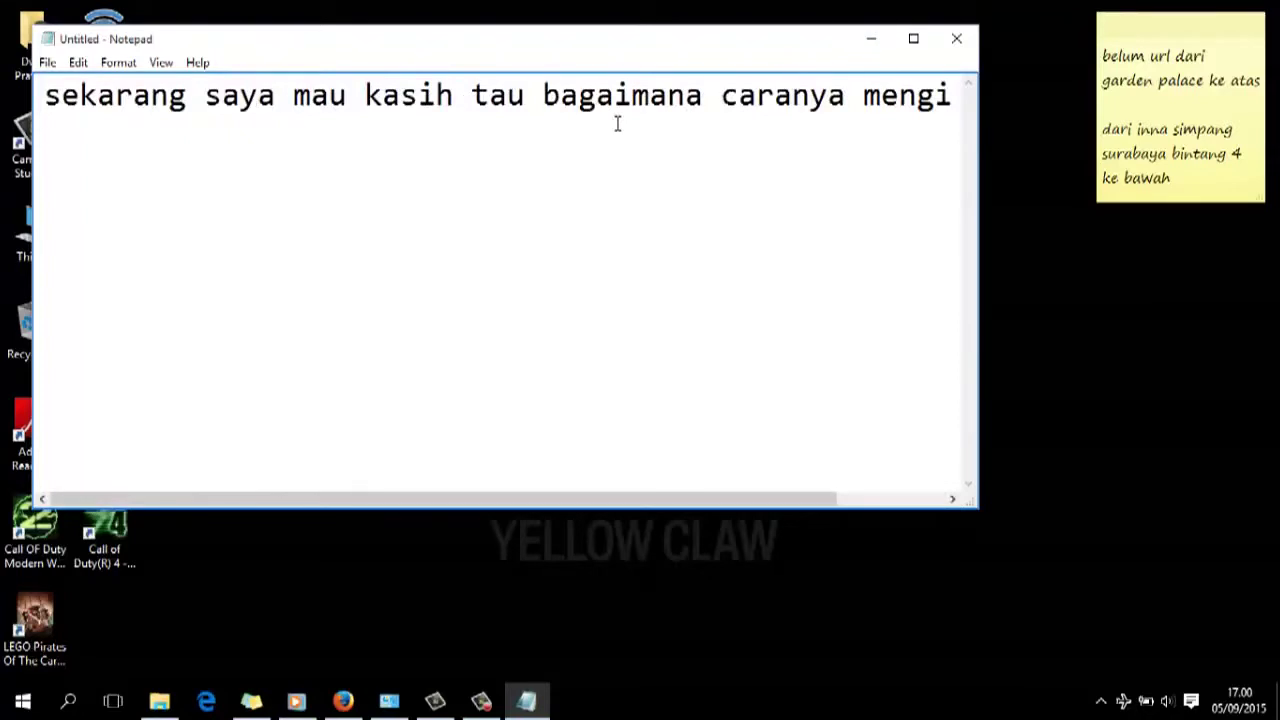
type("VIRTUAL")
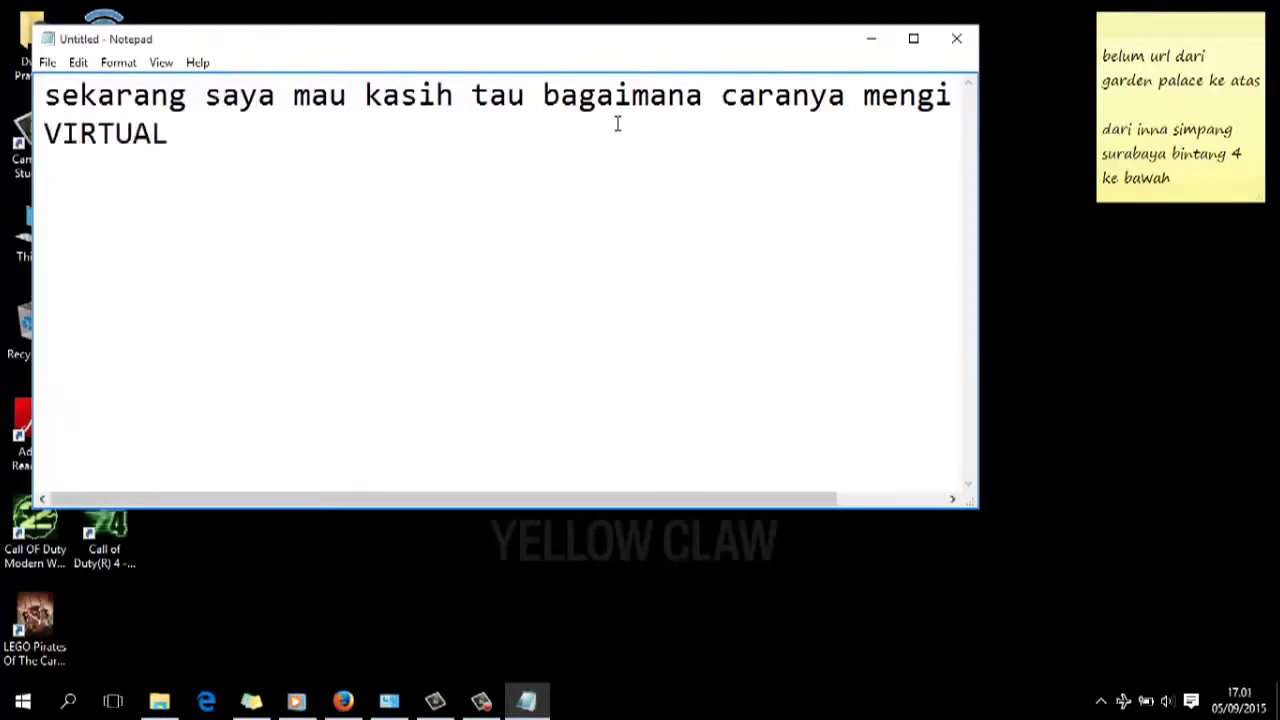
type(" BOX....")
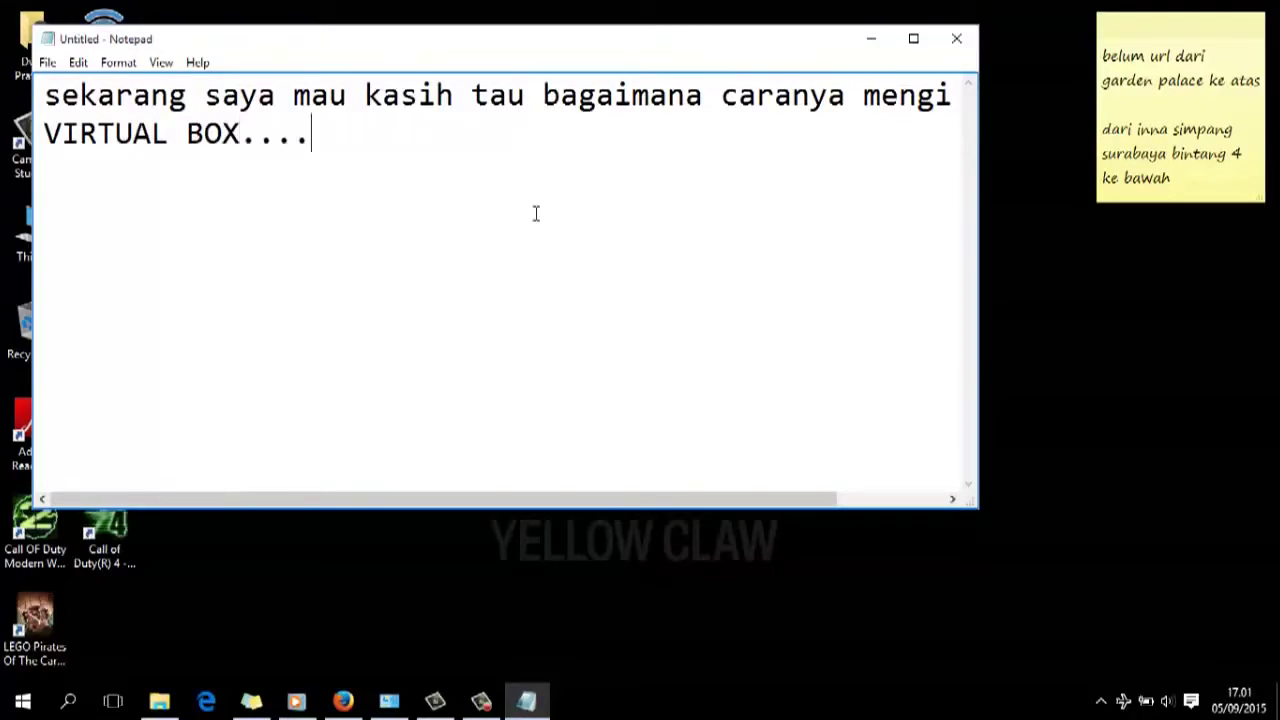
Add a third line reading "pertama kamu harus punya file mentahan virtualbox nya".
key("Return")
type("pertama")
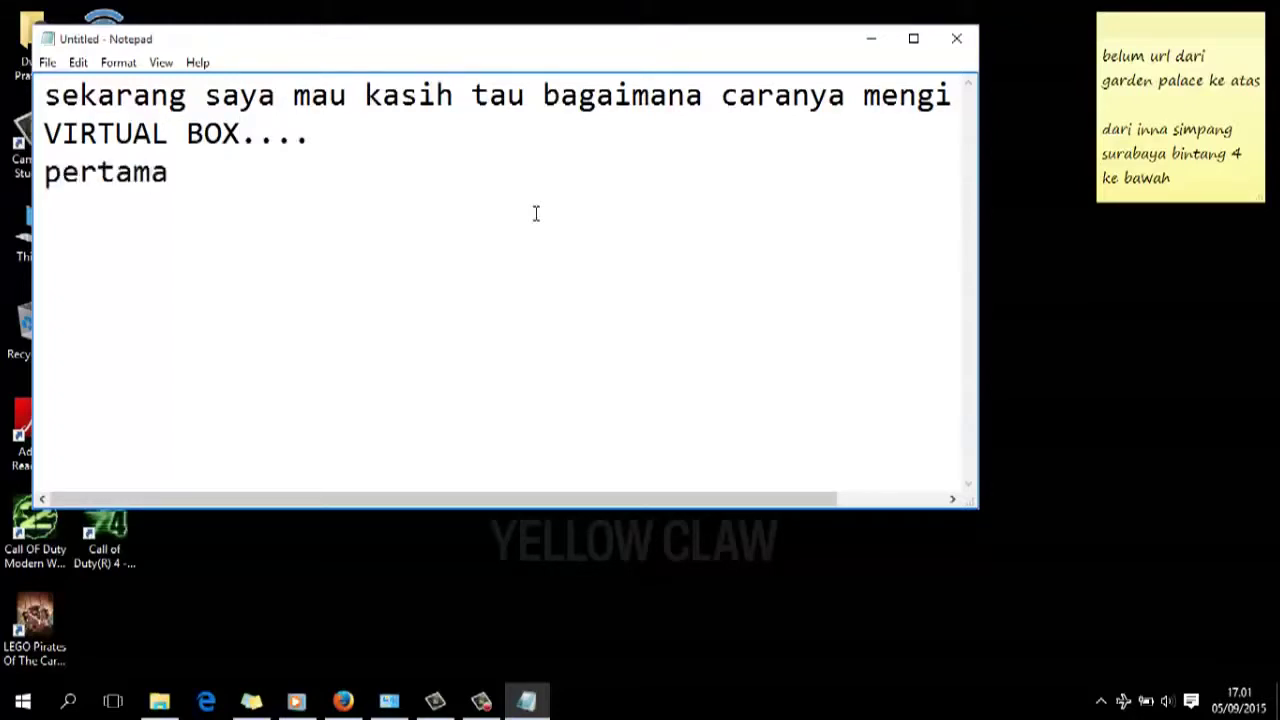
type(" kamu ha")
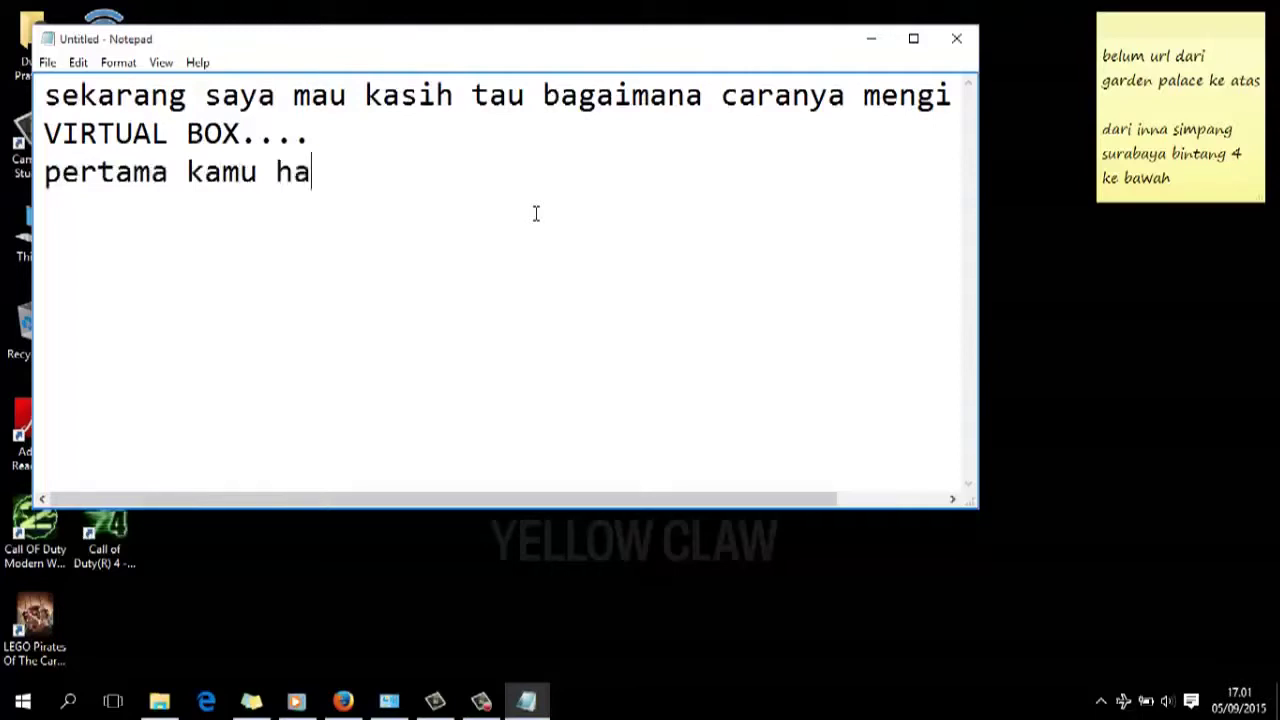
type("rus punya ")
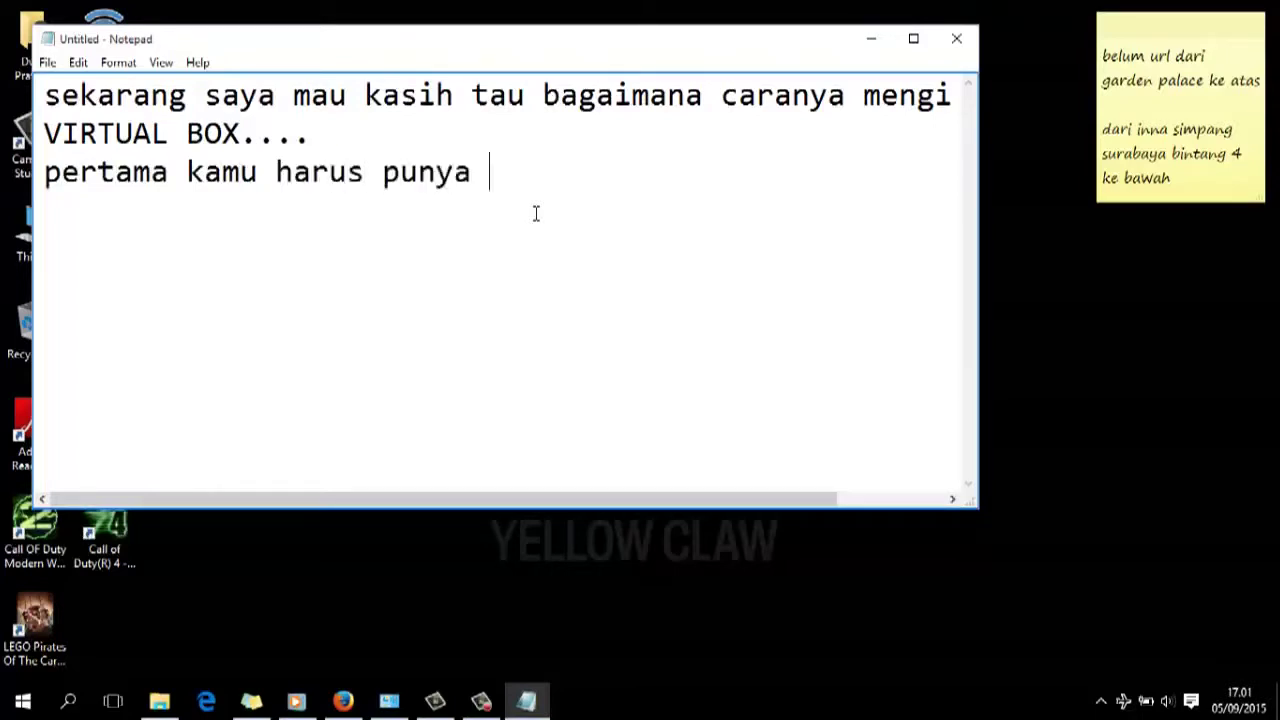
type("file ")
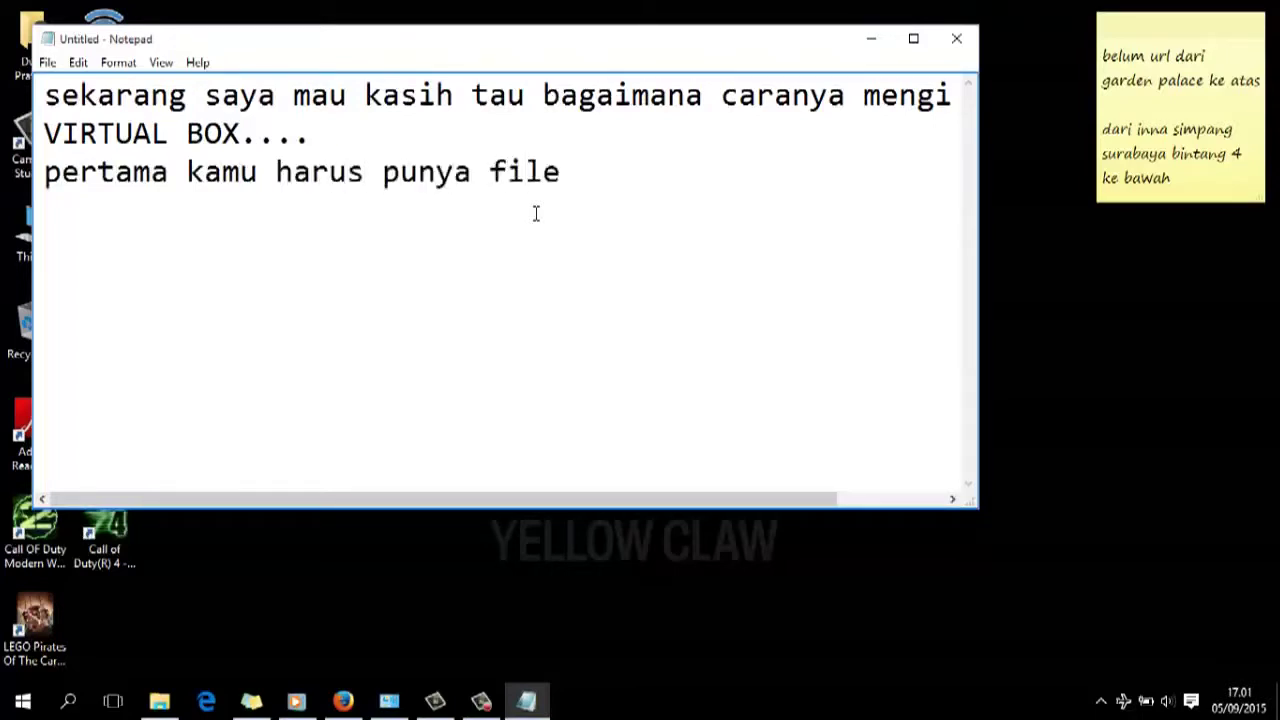
type("v")
key("BackSpace")
type("mentahan ")
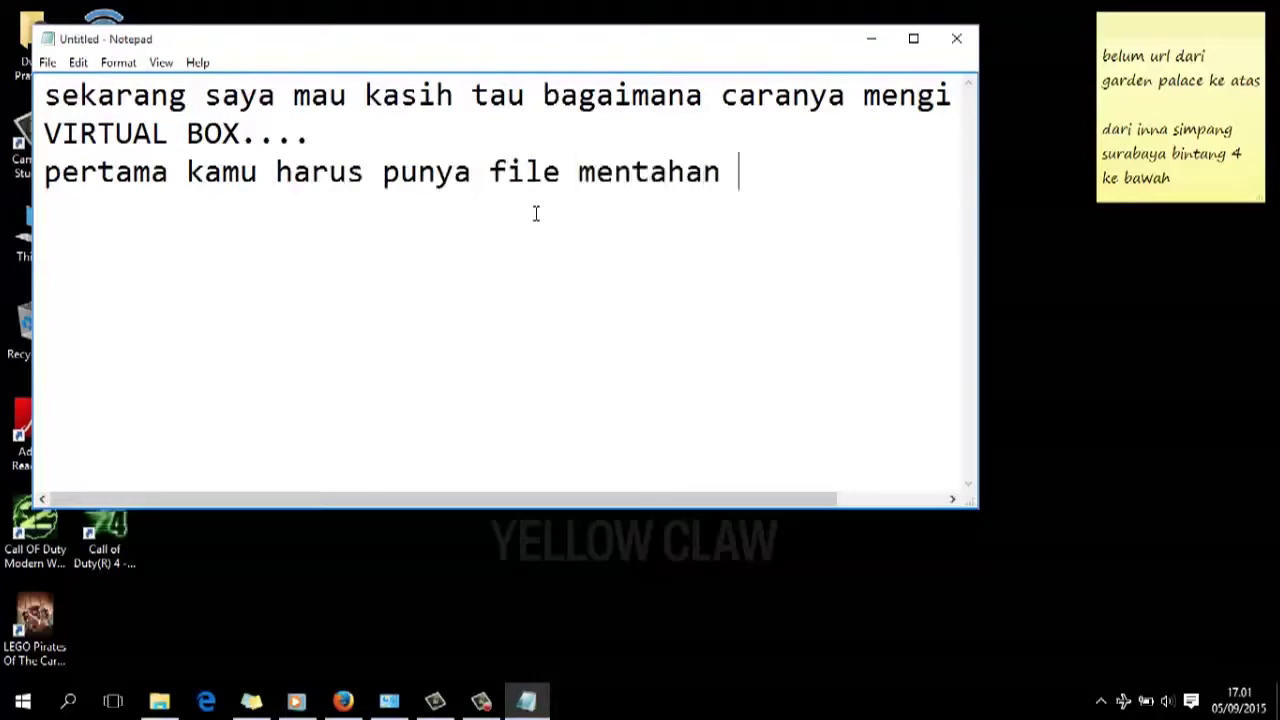
type("virtua")
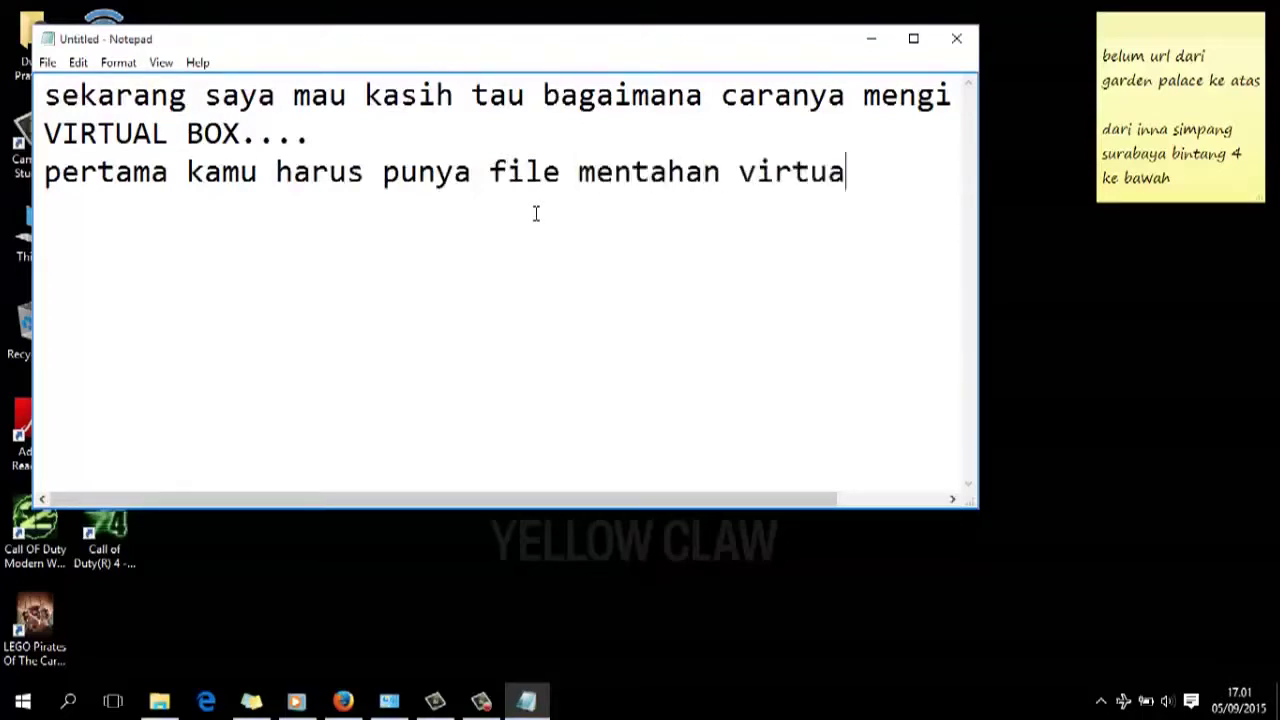
type("lbox nya")
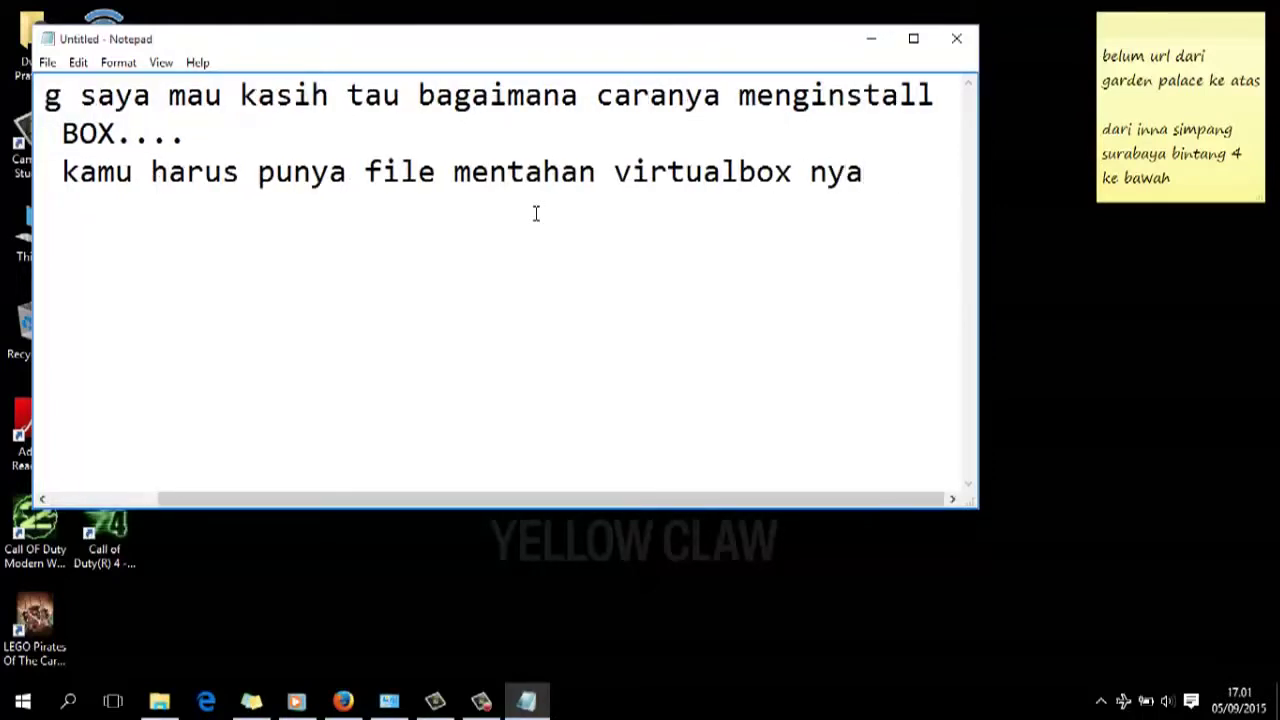
key("Return")
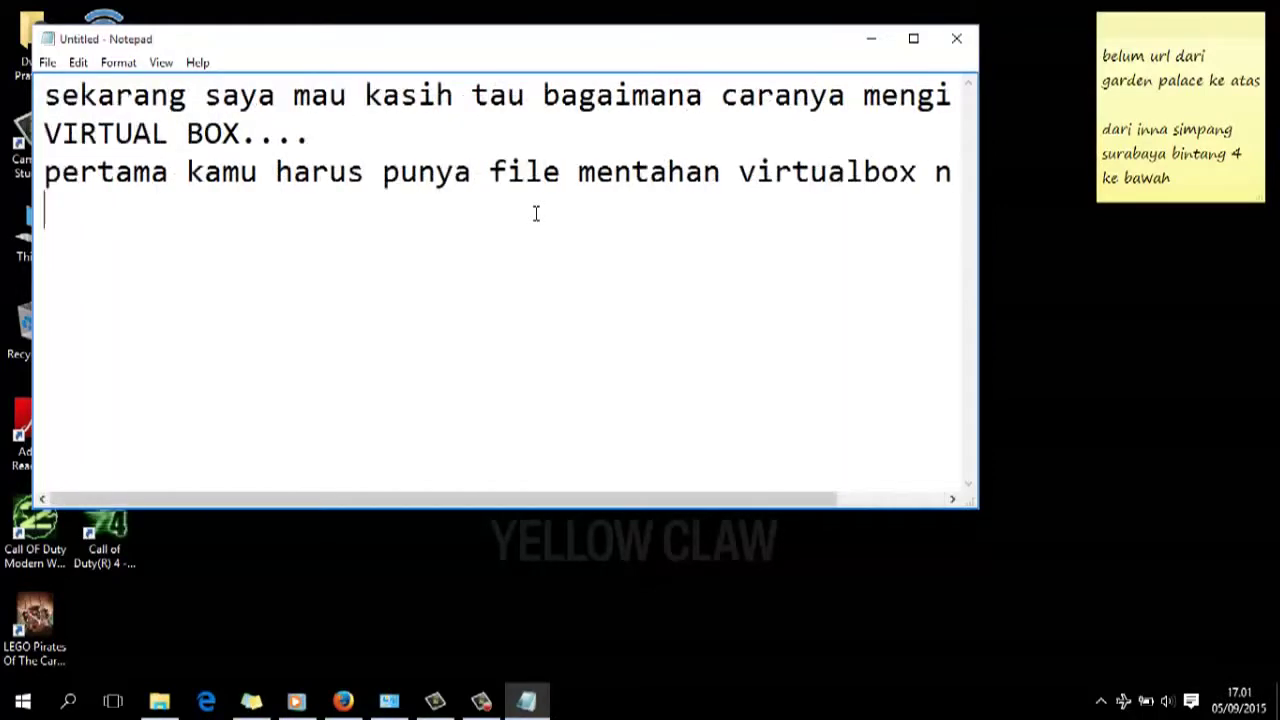
Write "bisa di download di internet.." and "seperti ini" on separate lines, and briefly show the VirtualBox installer in the Utilities folder.
type("bisa di")
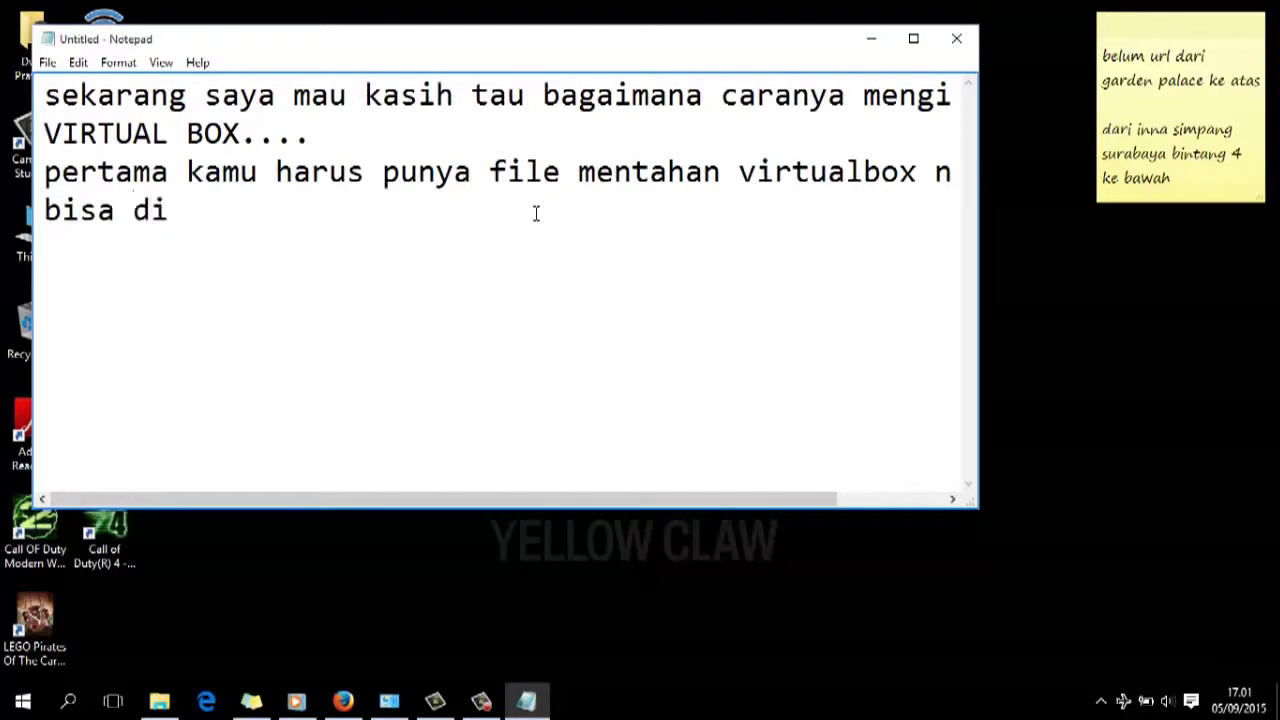
type(" download")
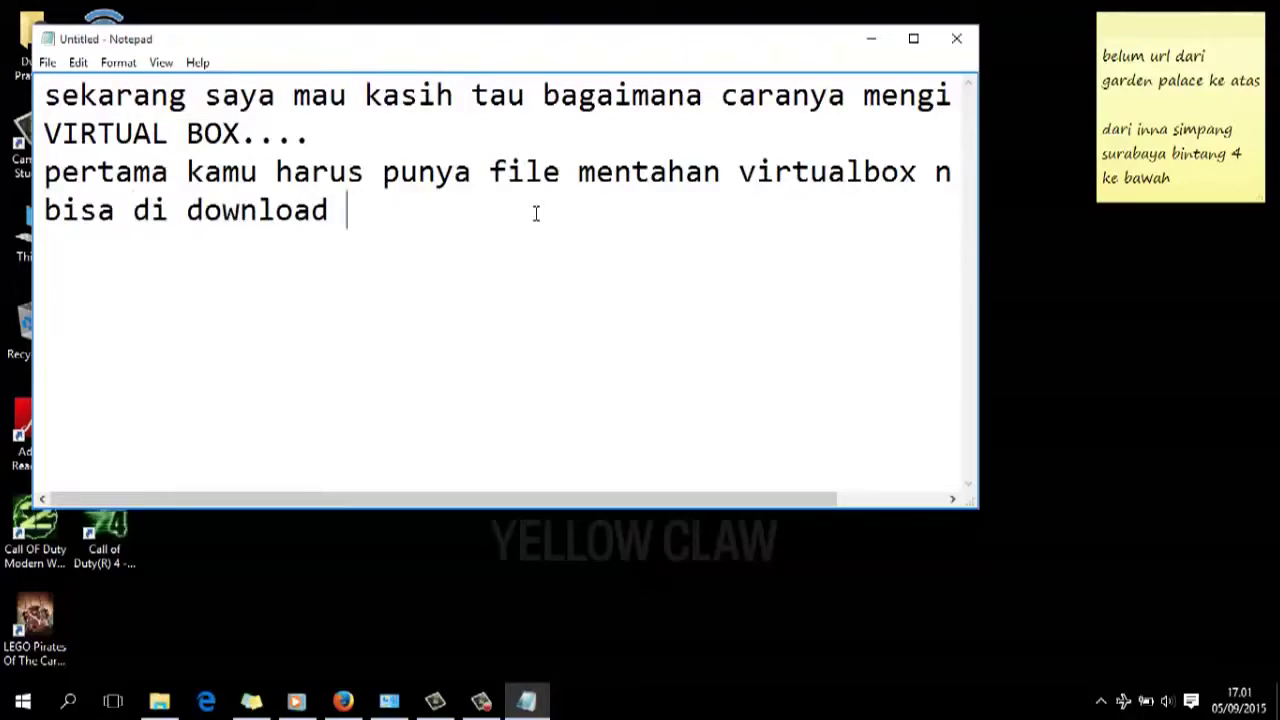
type(" di internet.. ")
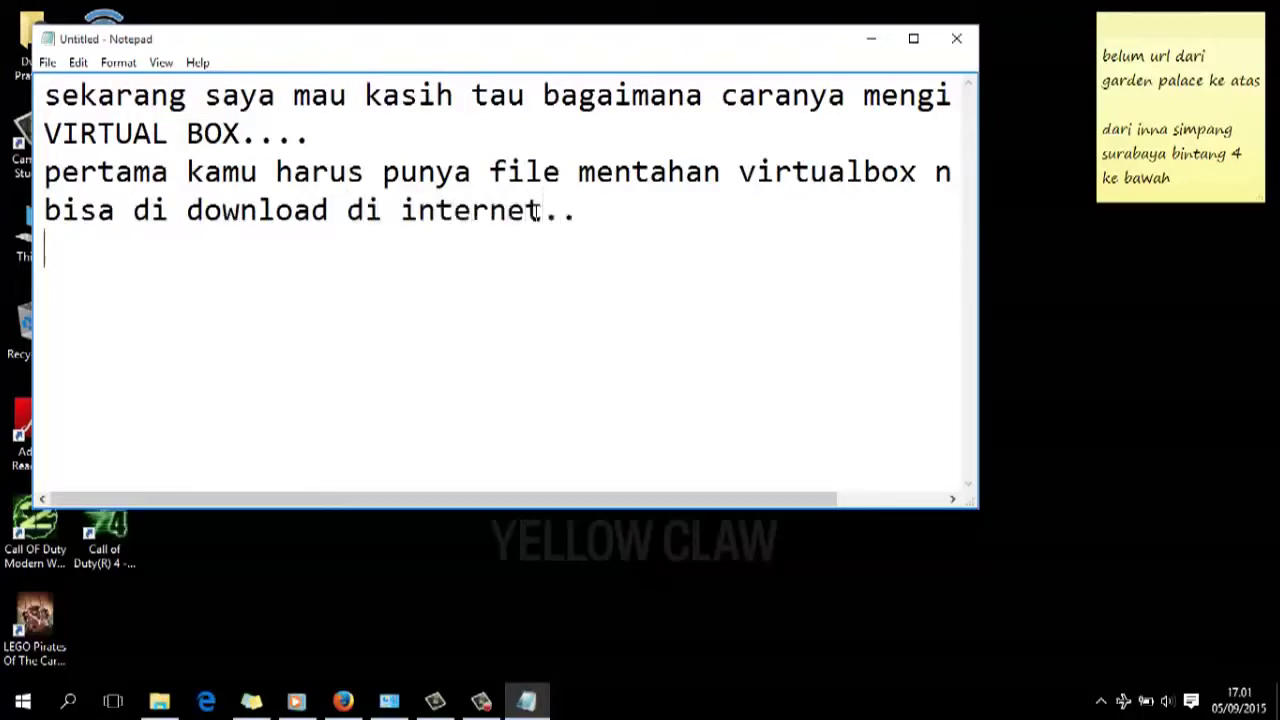
type("seperti")
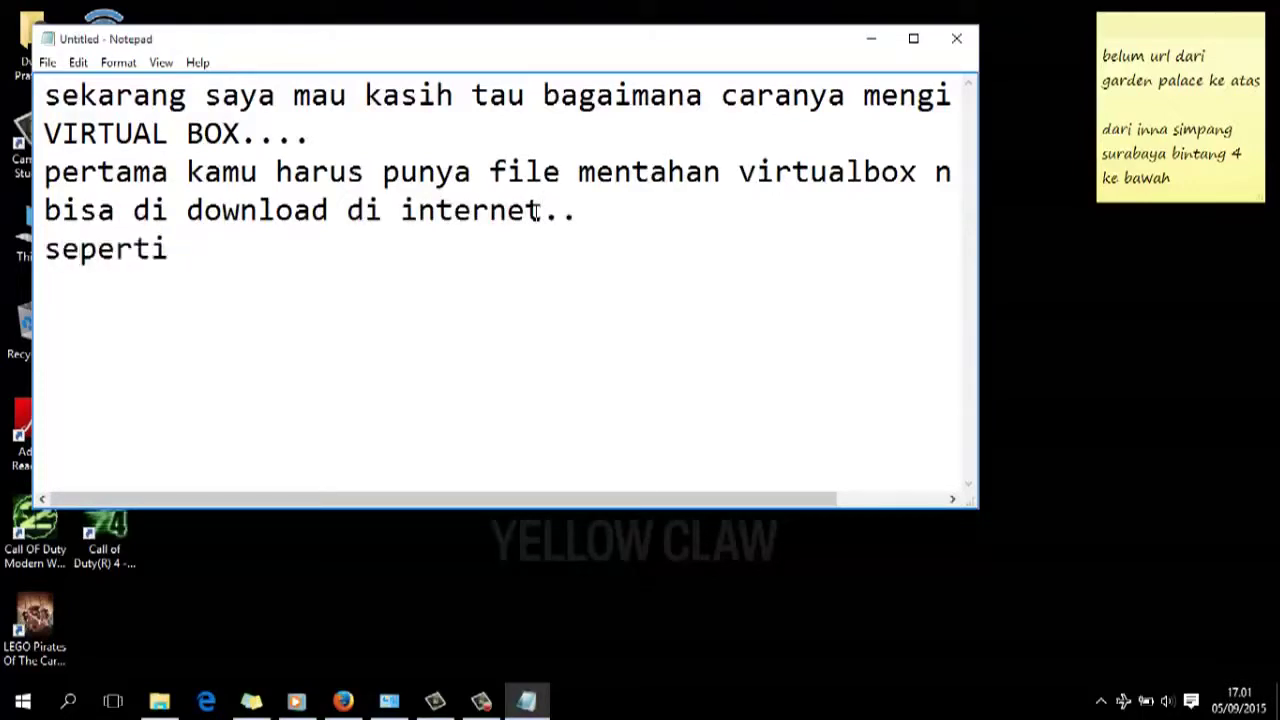
type(" ini")
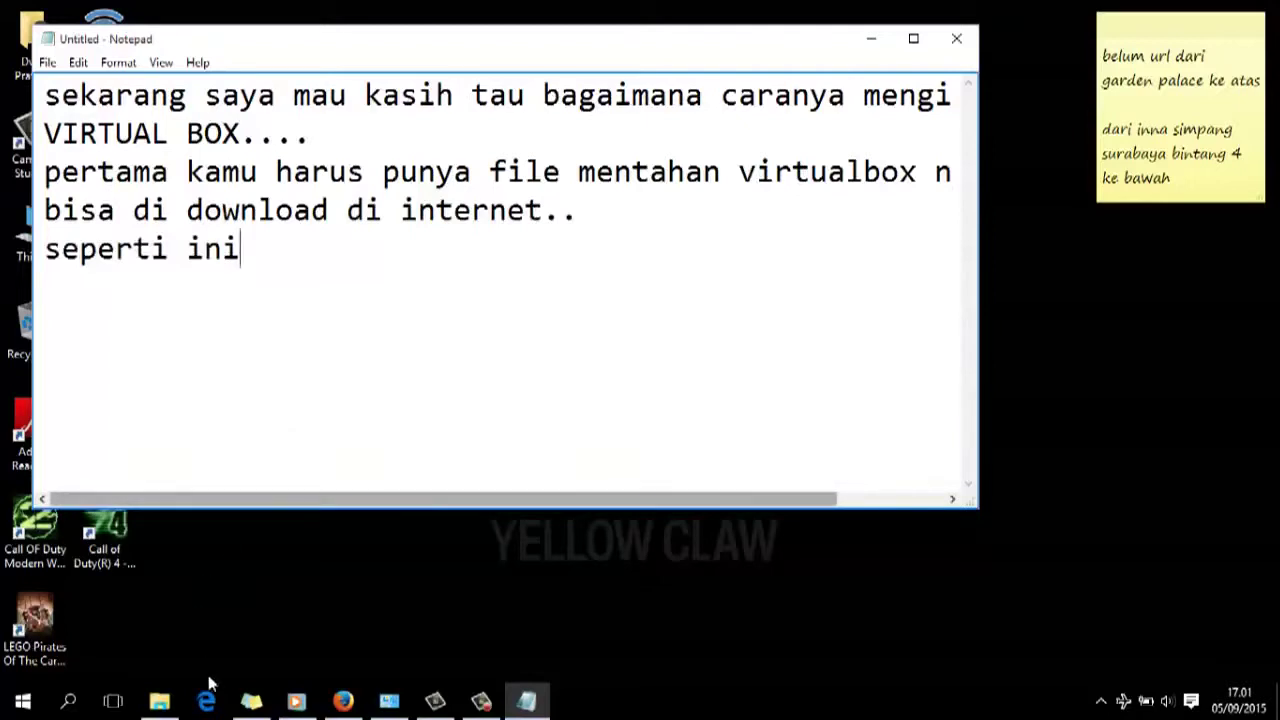
left_click(159, 701)
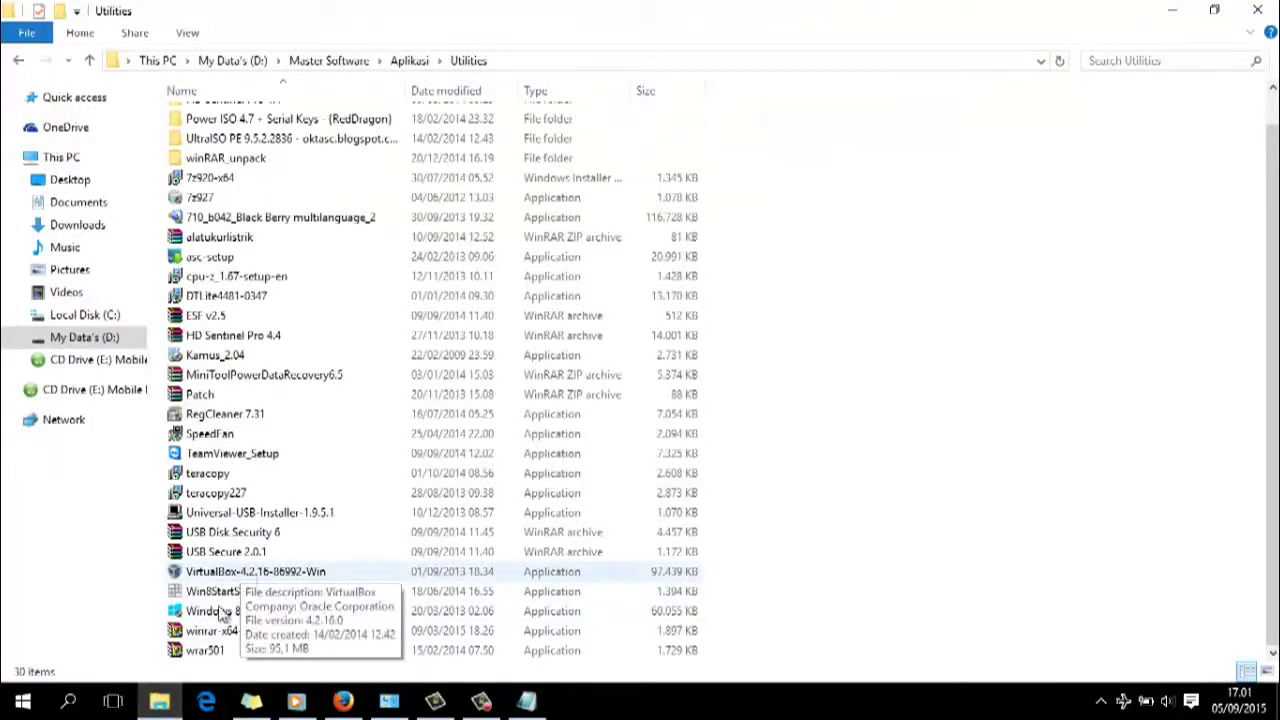
left_click(159, 701)
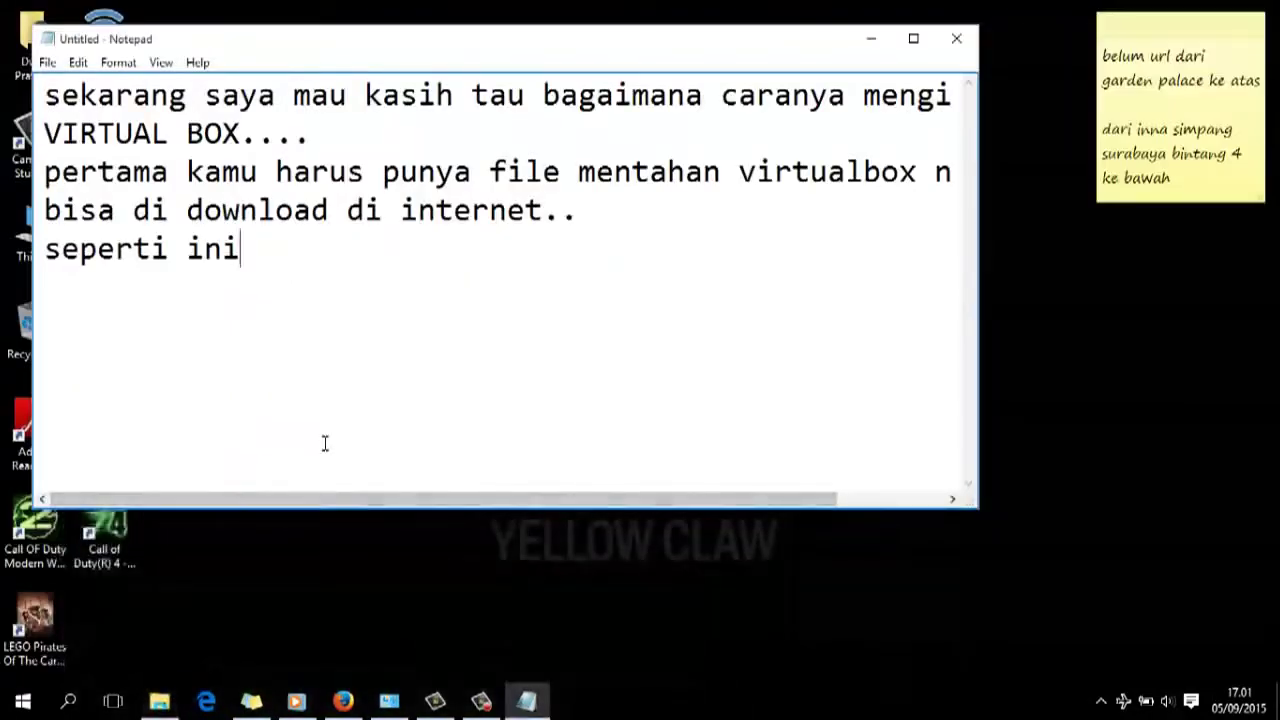
Add a closing line reading "oke langsung aja.." to the note.
key("Return")
type("oke")
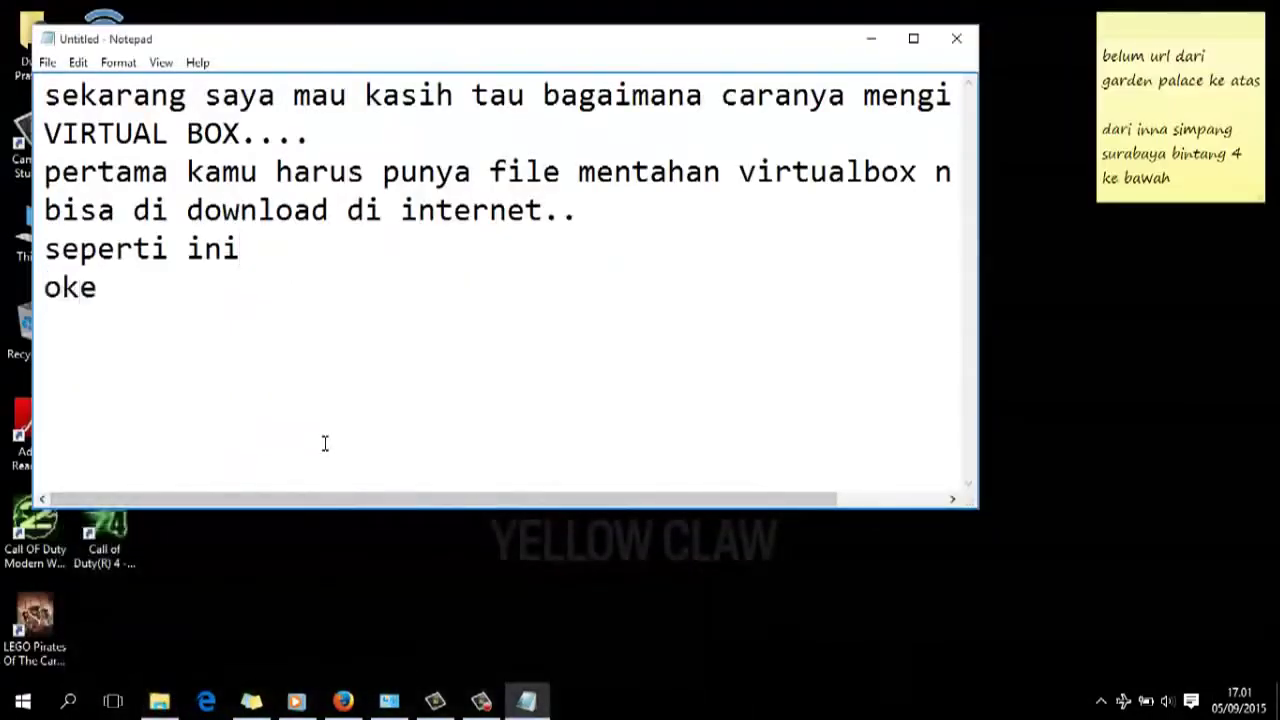
type(" lang")
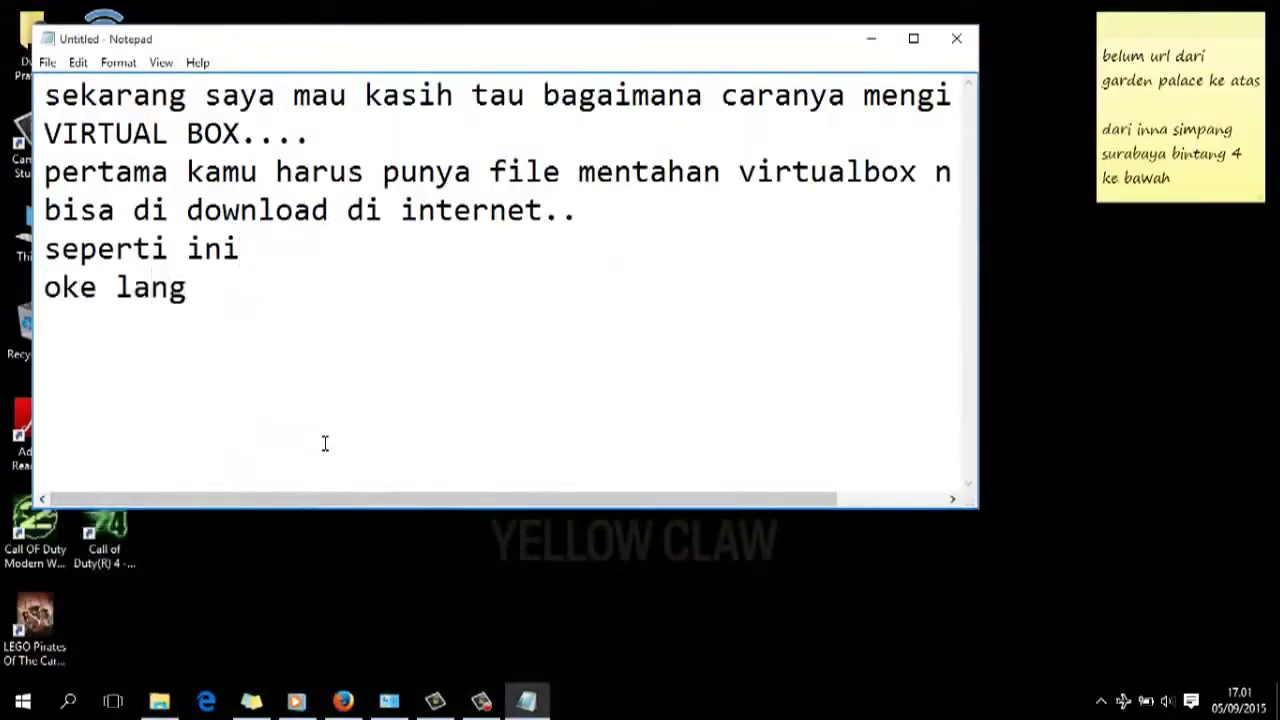
type("sung aja")
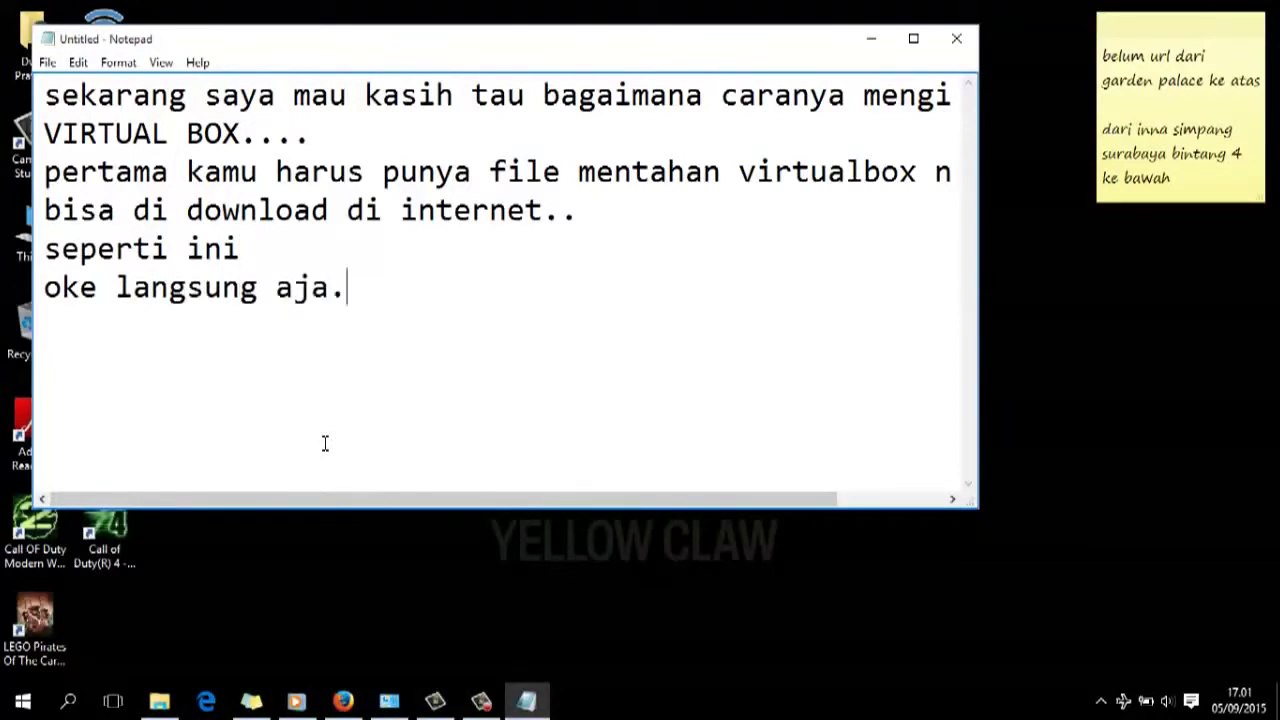
type("..")
Run VirtualBox-4.2.16-86992-Win from the Utilities folder and advance through setup with the default features and location to the shortcut options.
left_click(168, 705)
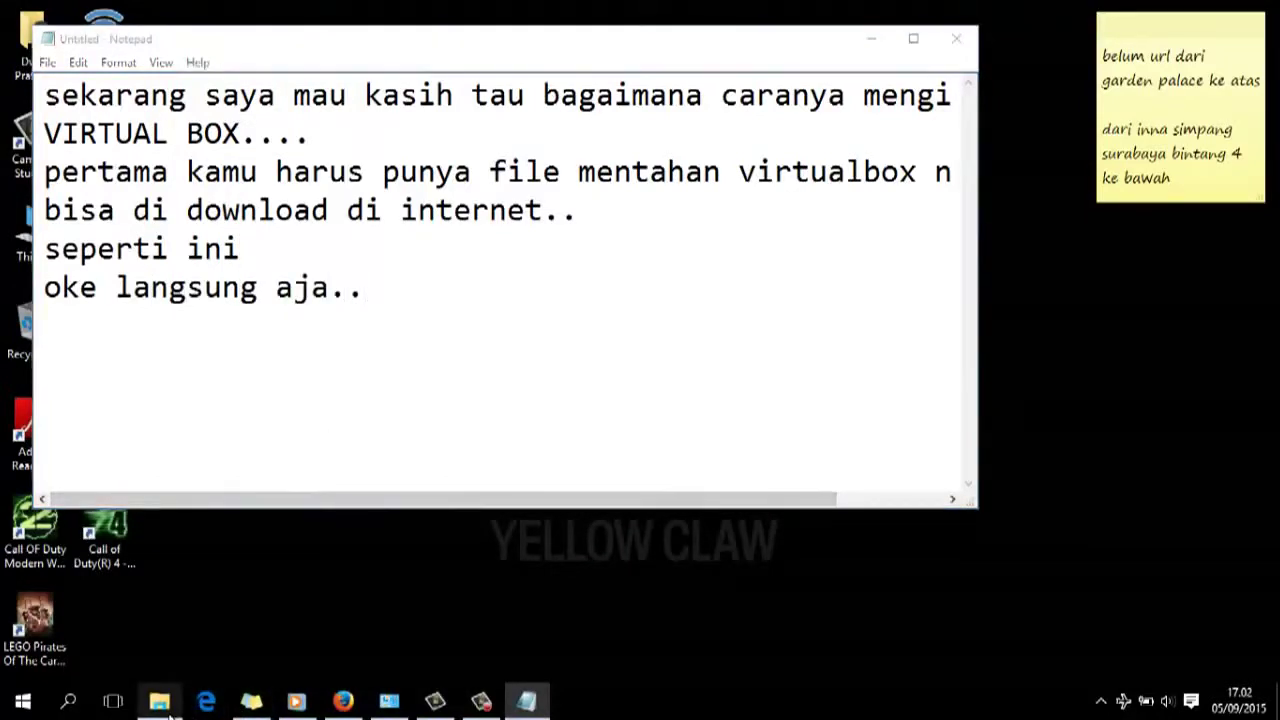
left_click(228, 571)
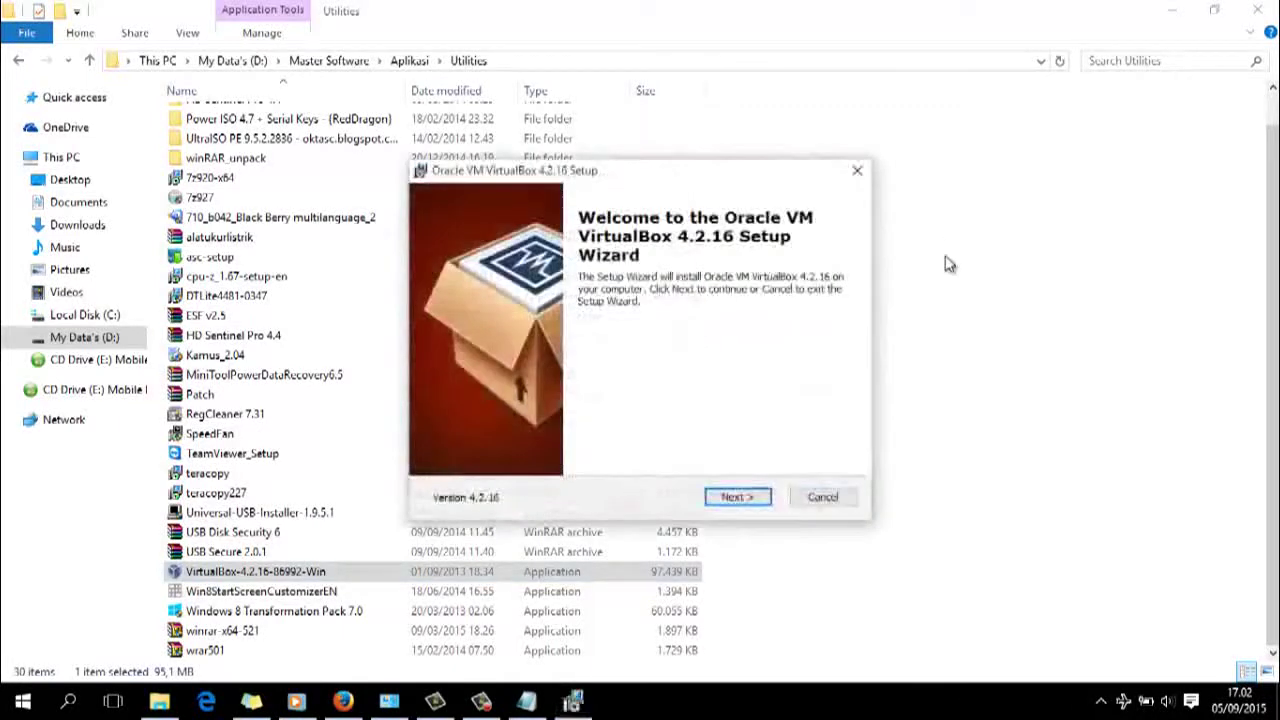
left_click(757, 501)
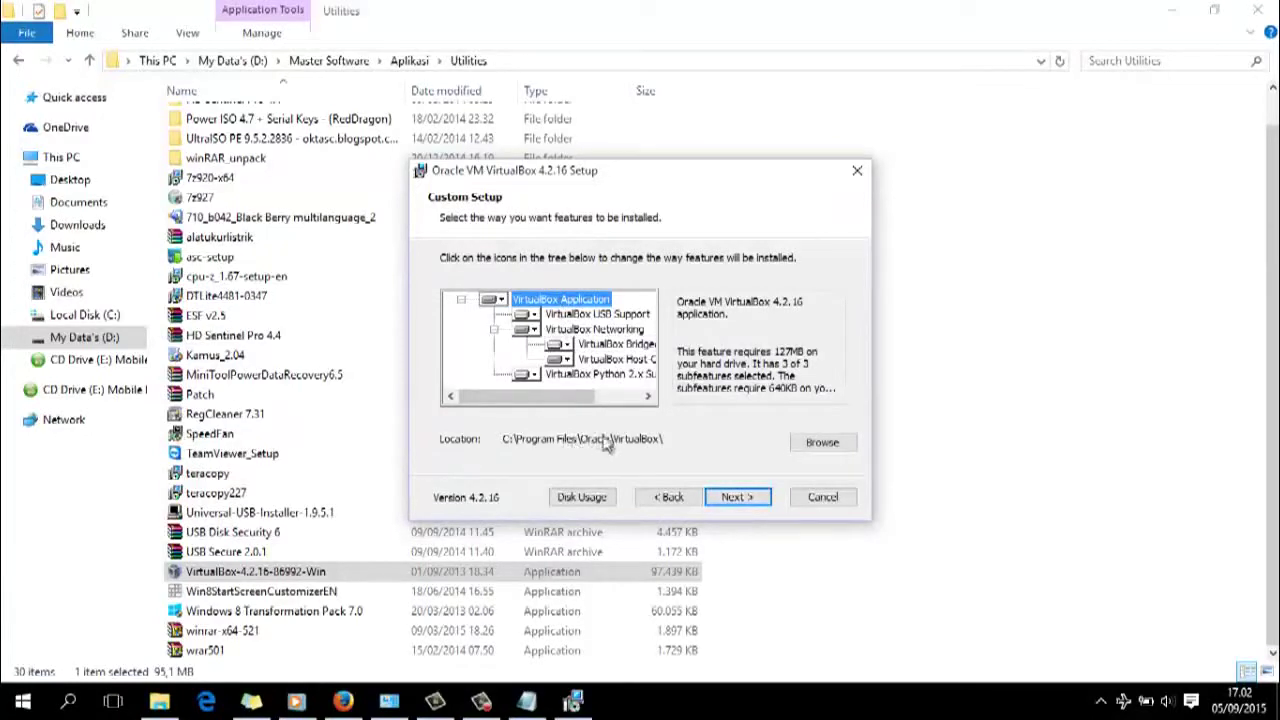
left_click(740, 498)
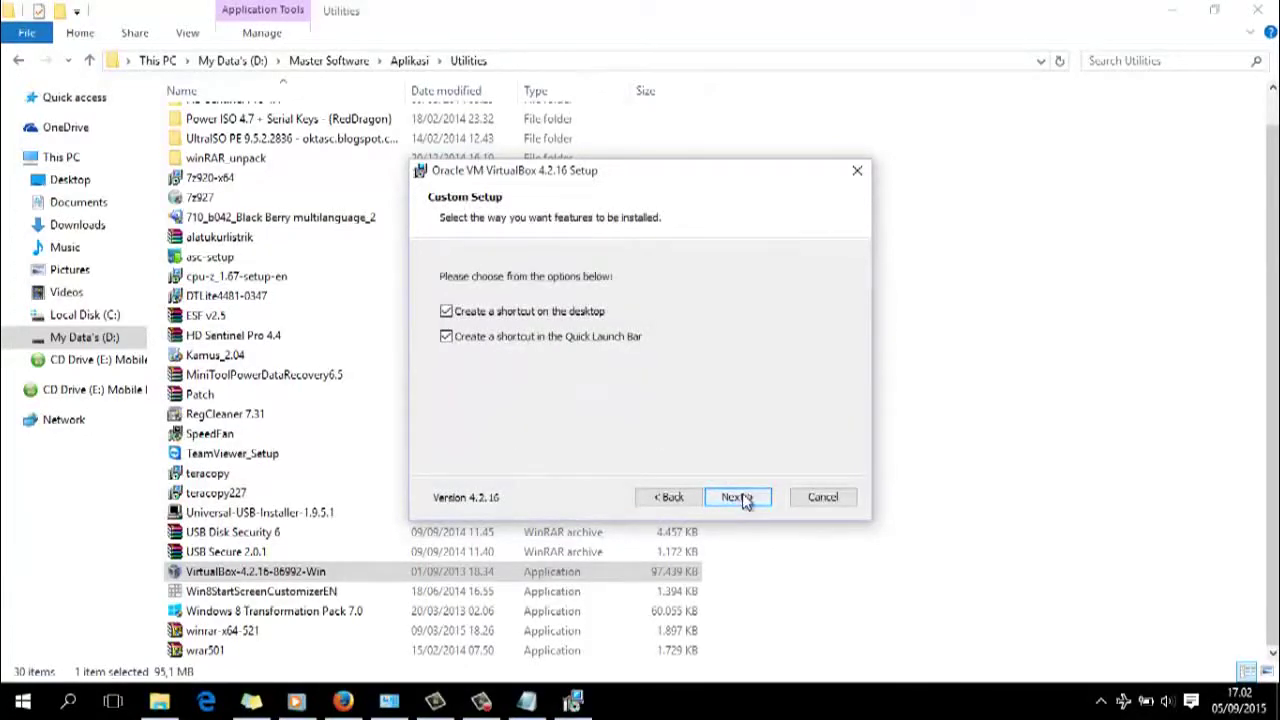
left_click(530, 336)
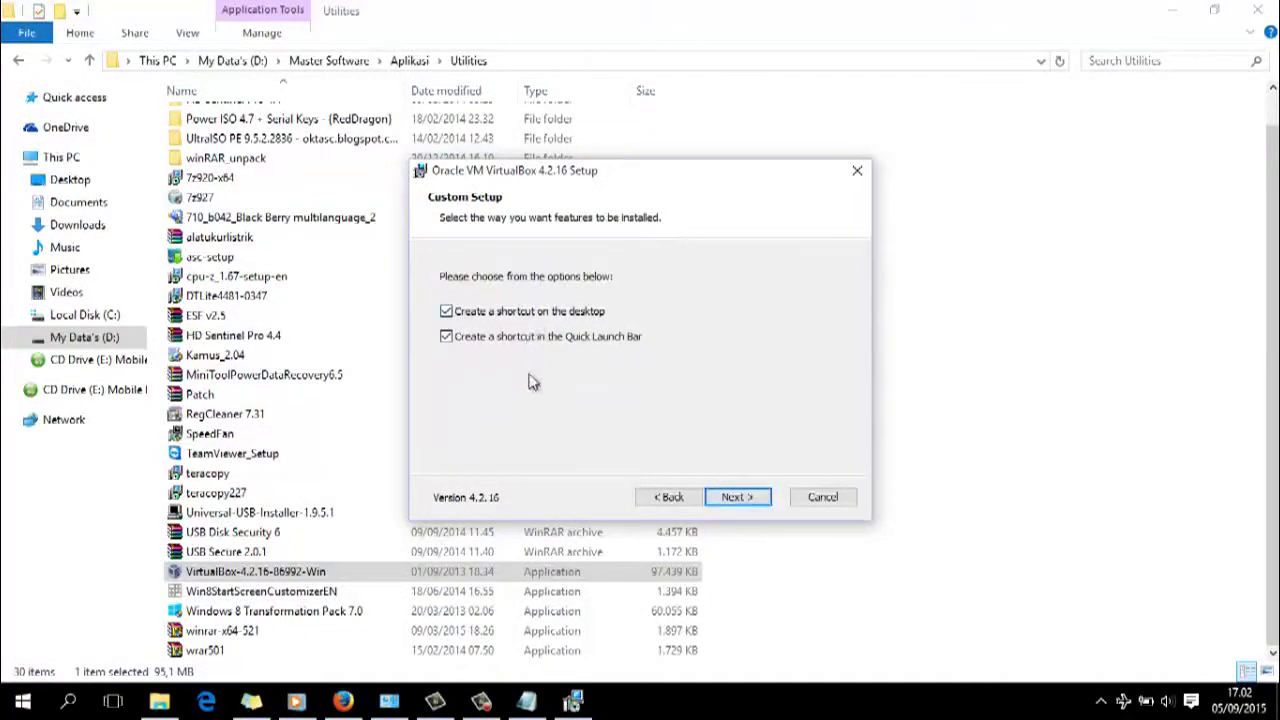
Add the line "untuk itu adalah jika anda ingin membuat shortcut pada desktop" to the Notepad note.
left_click(527, 703)
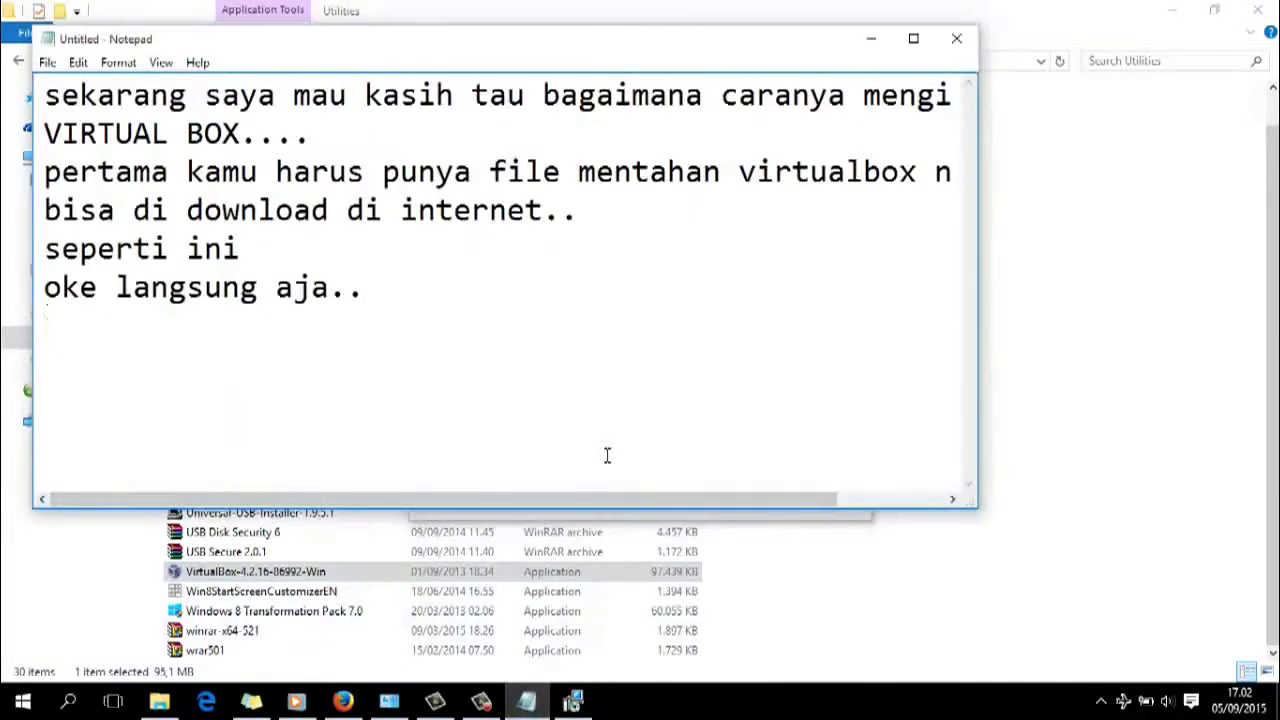
type("untuk ")
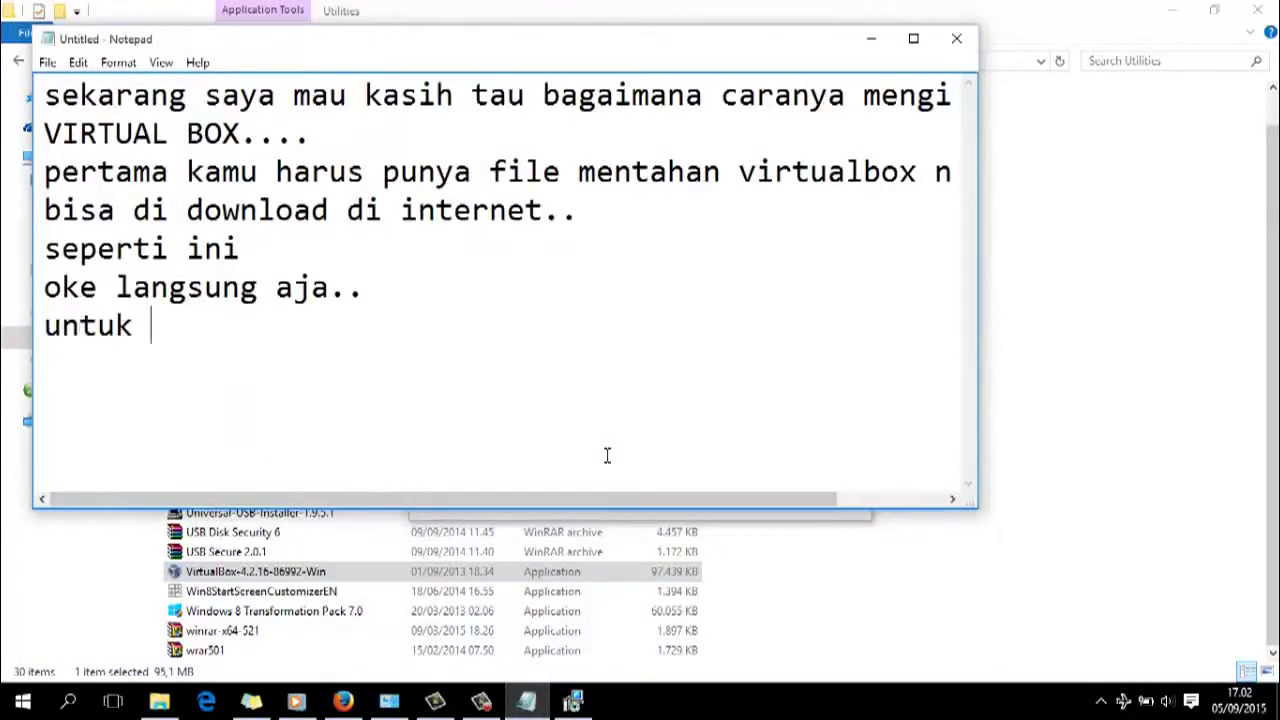
type("itu adalah jk")
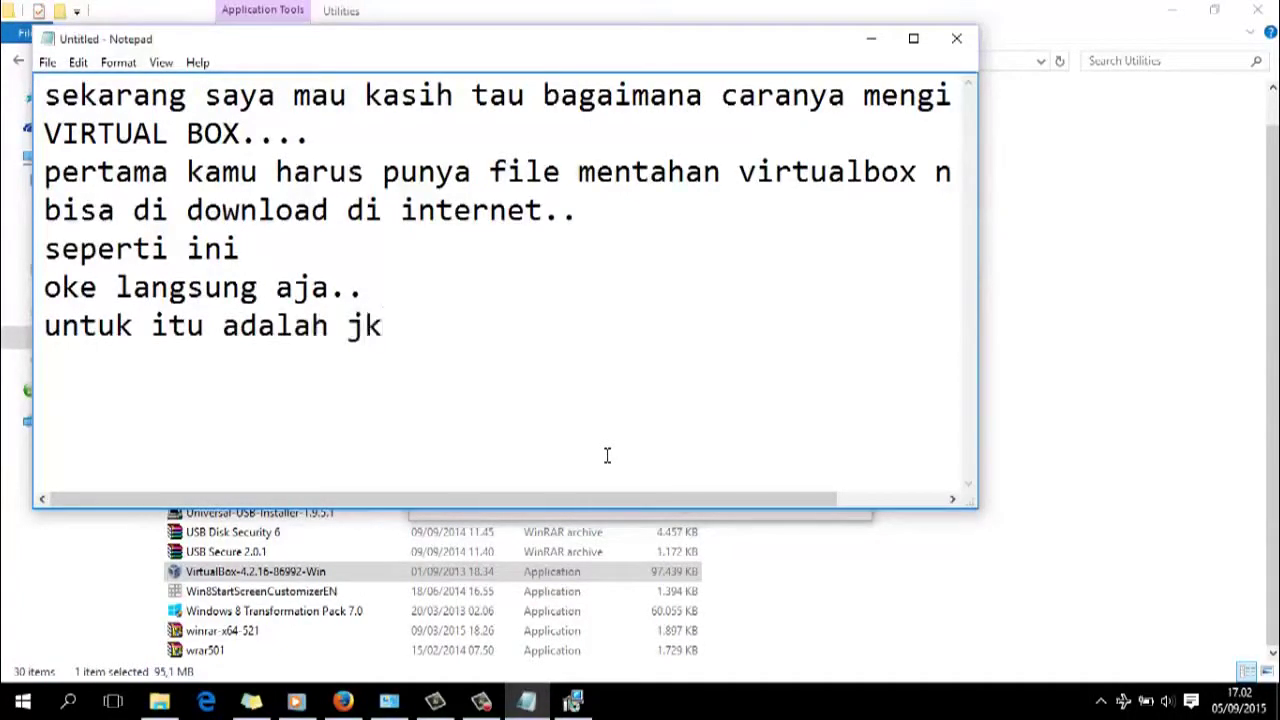
key("BackSpace")
type("ika anda ")
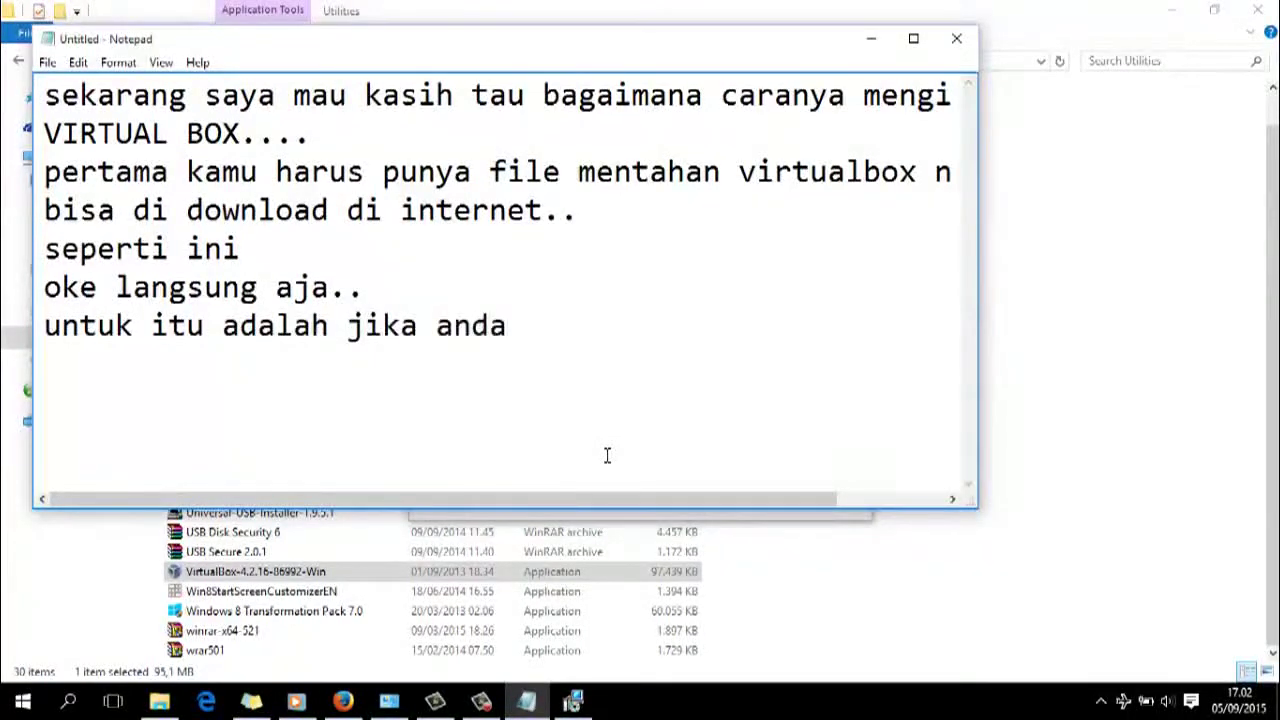
type("ingin m")
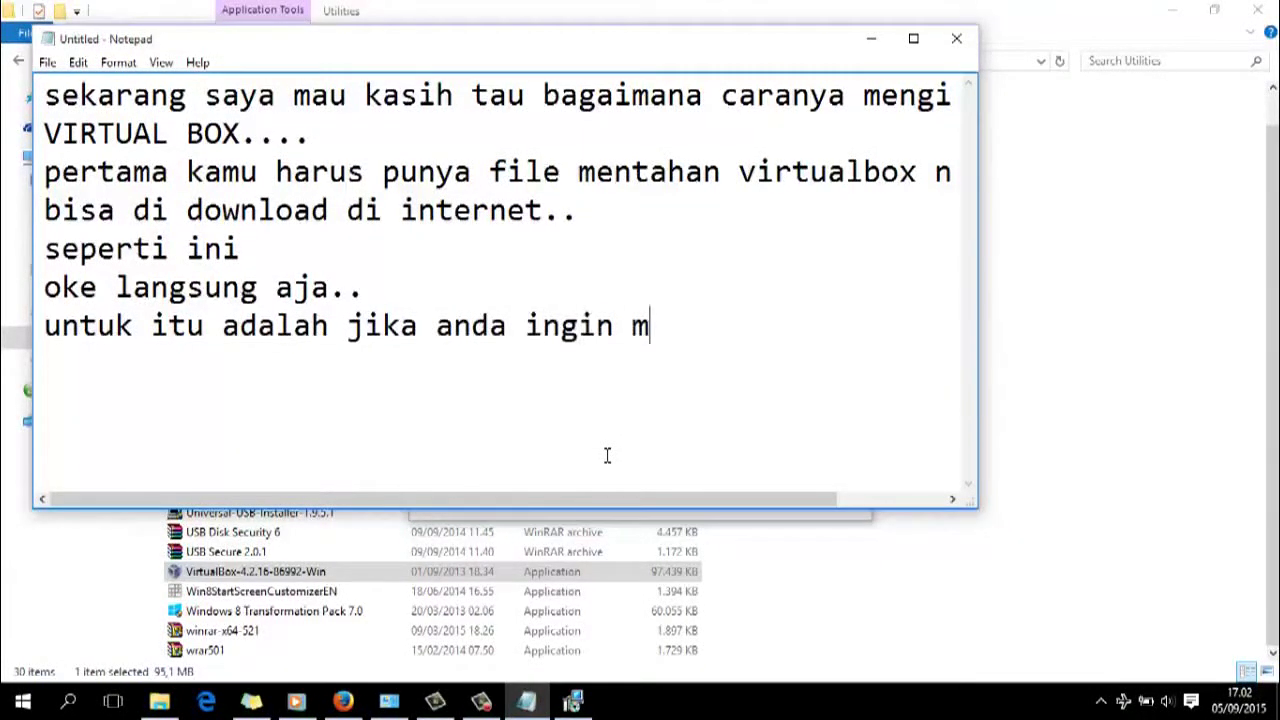
type("en")
key("BackSpace")
type("mbuat")
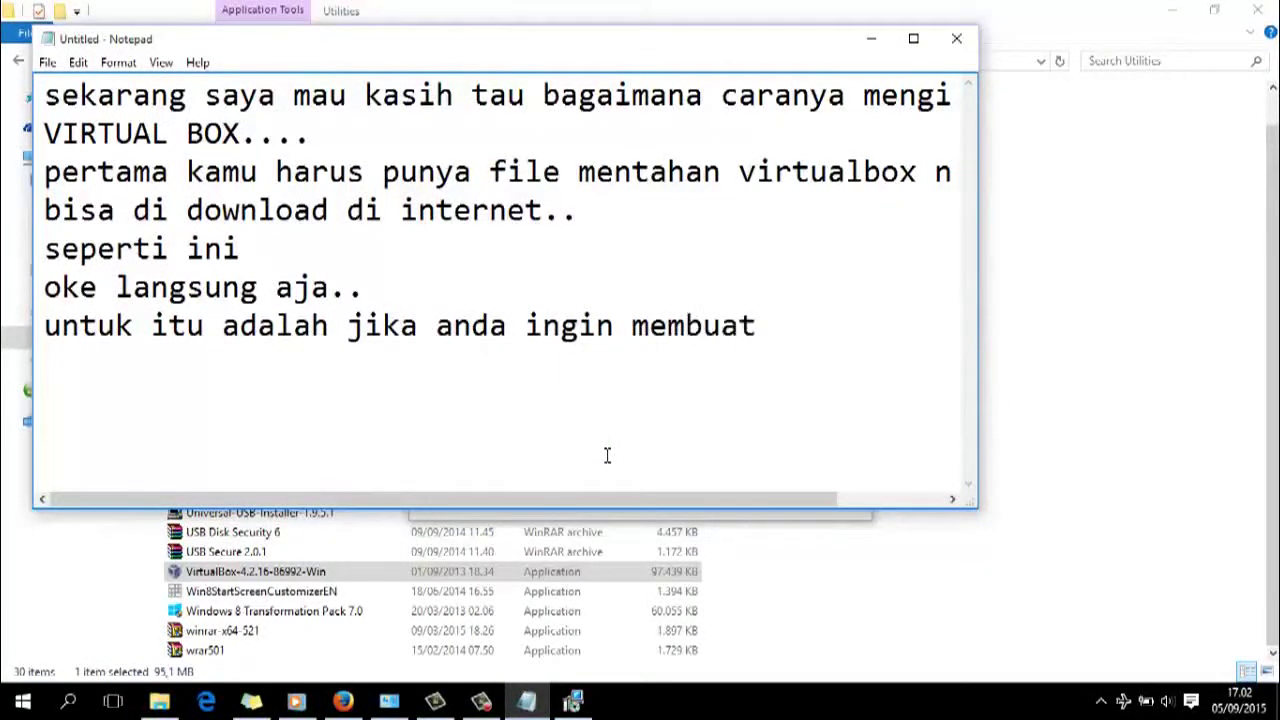
type(" shortc")
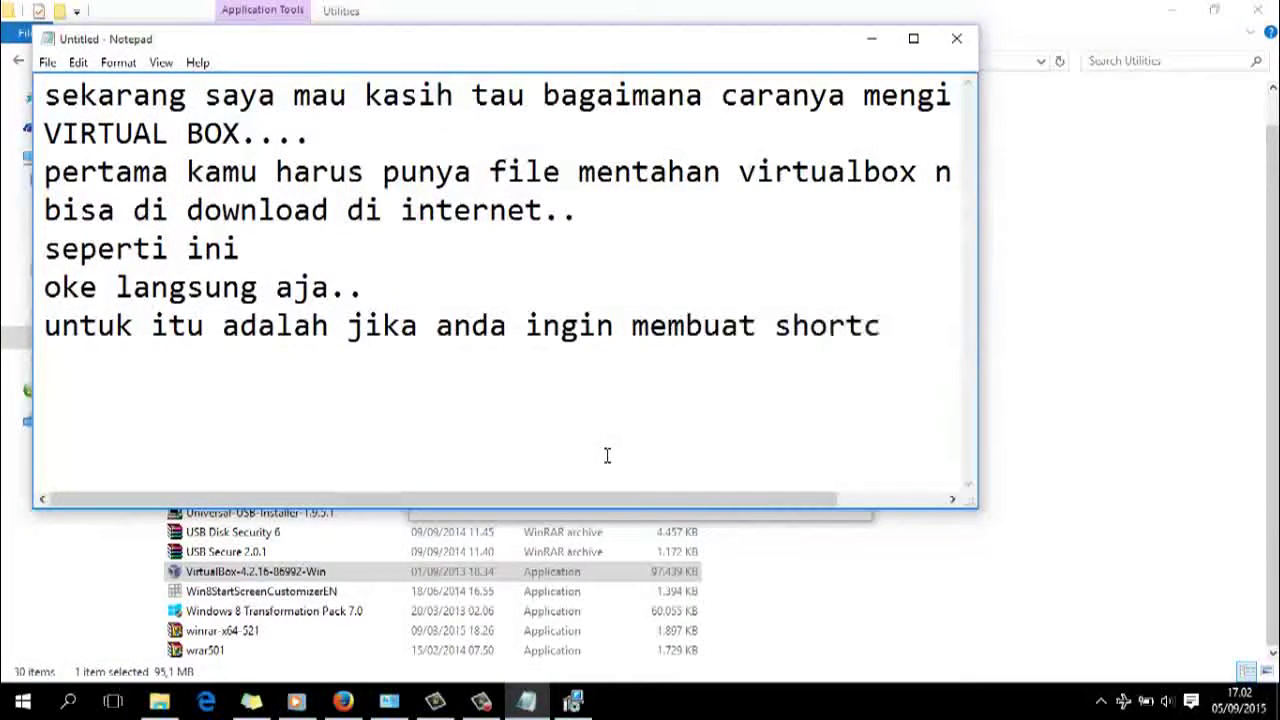
type("ut pada")
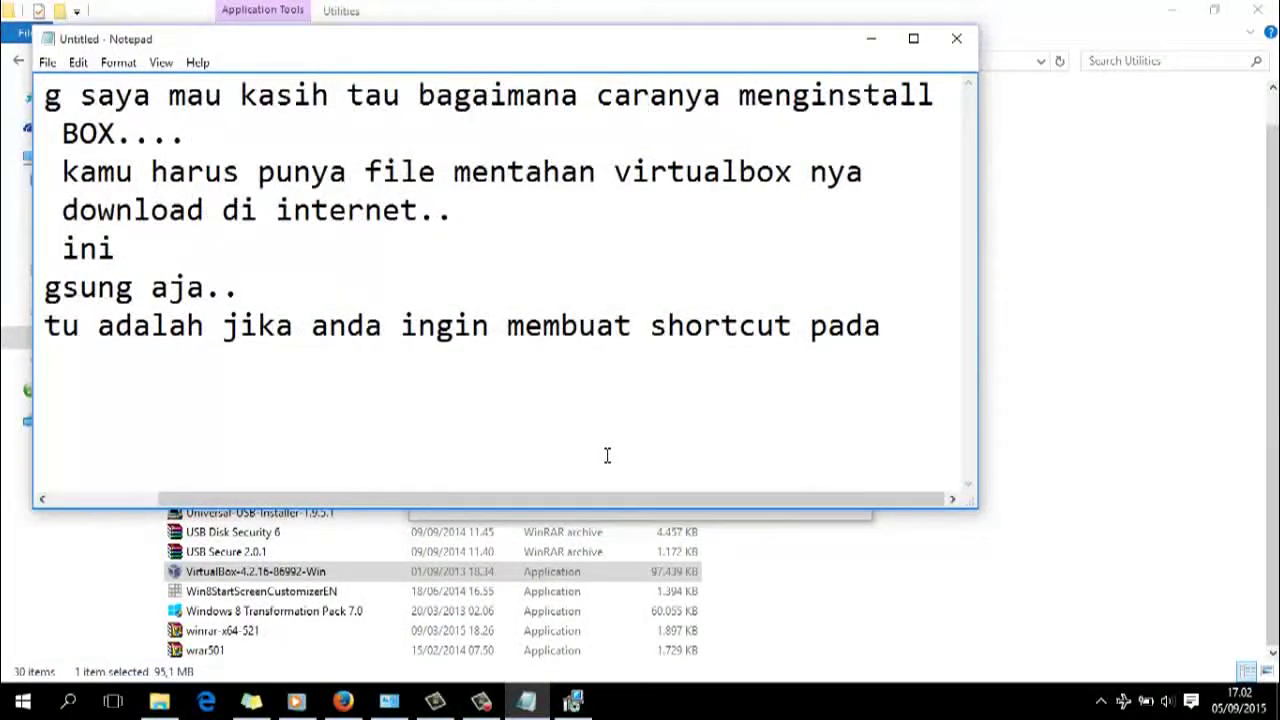
type(" desktop")
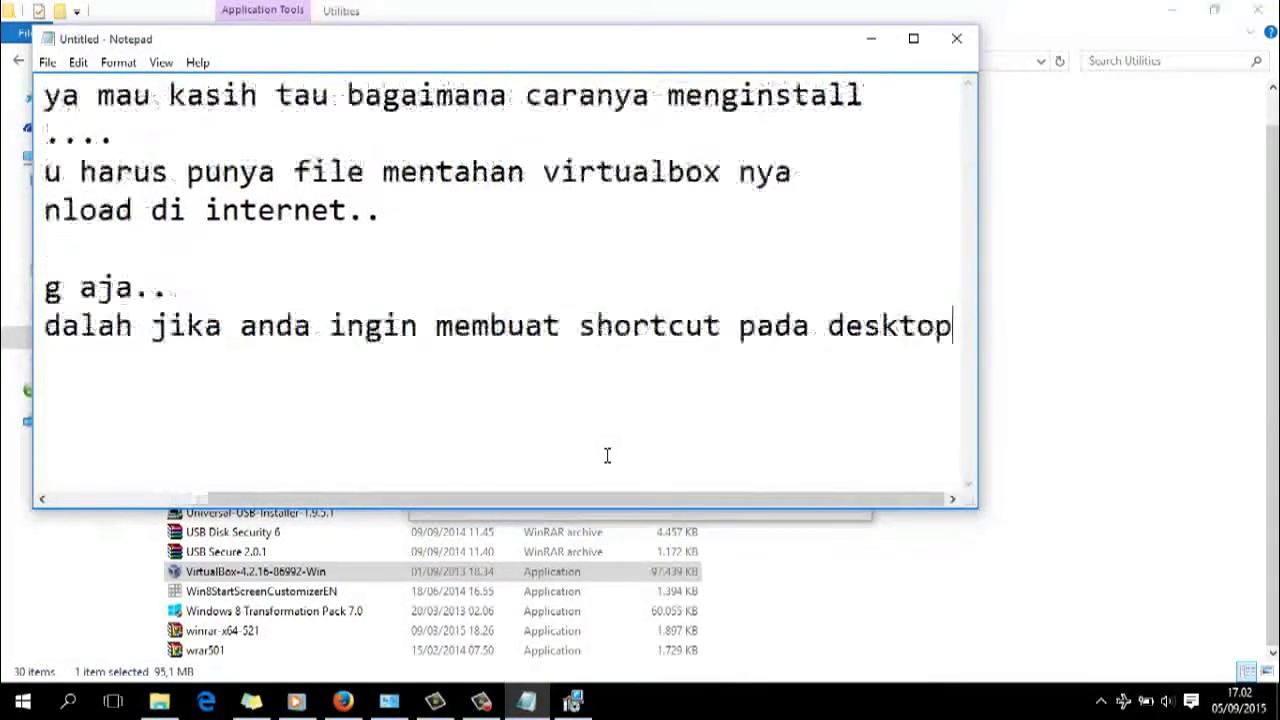
Add a new line reading "dan pintasan di start.. (terserah)" to the note.
key("Return")
type("dan")
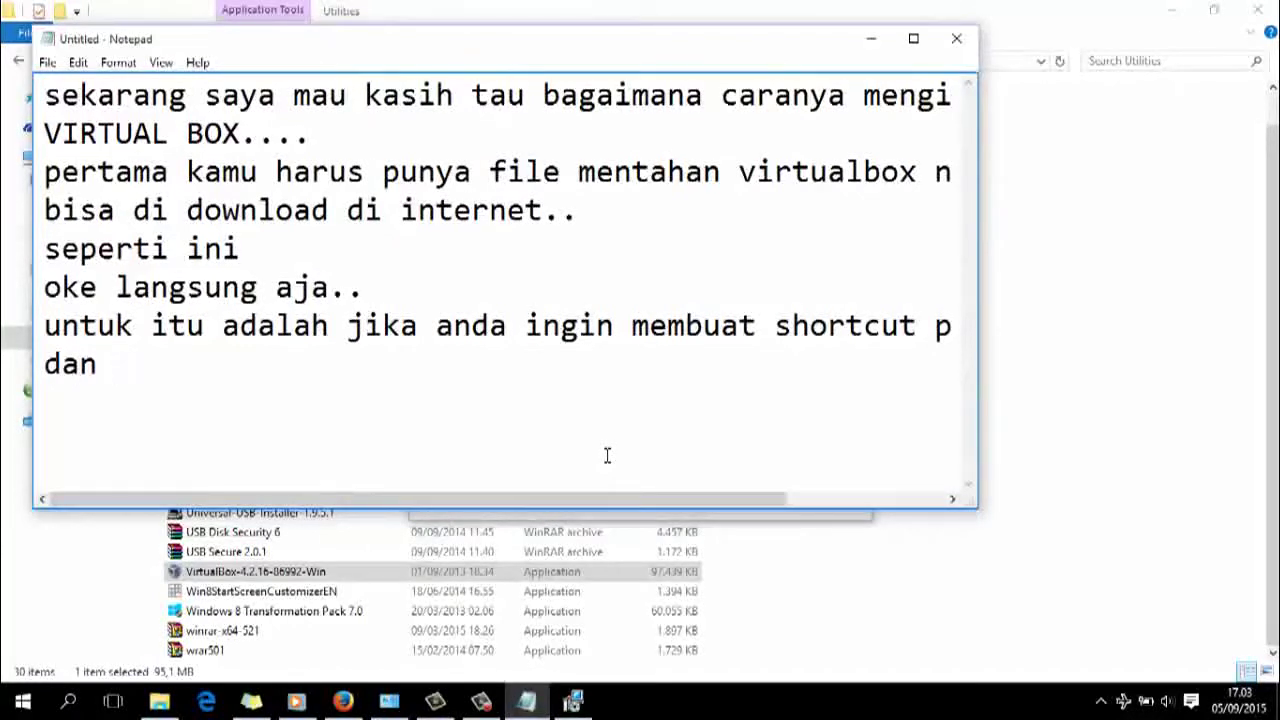
type(" pintasan")
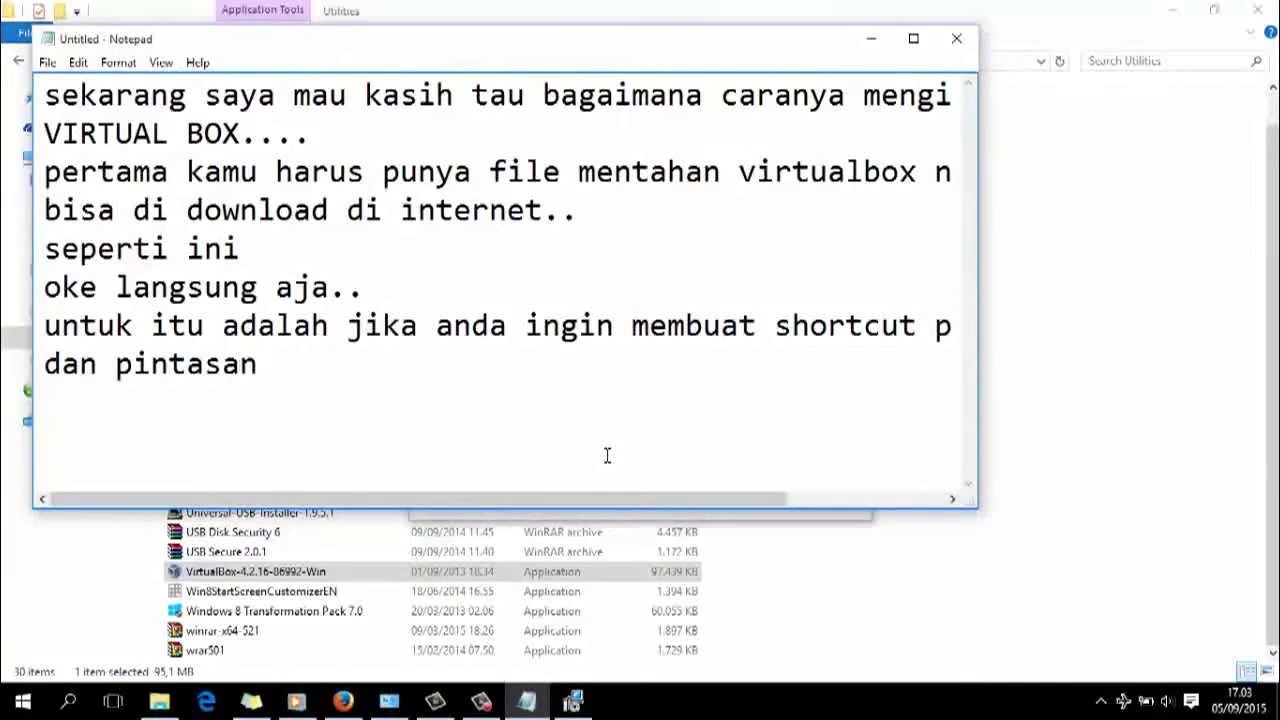
type(" di start")
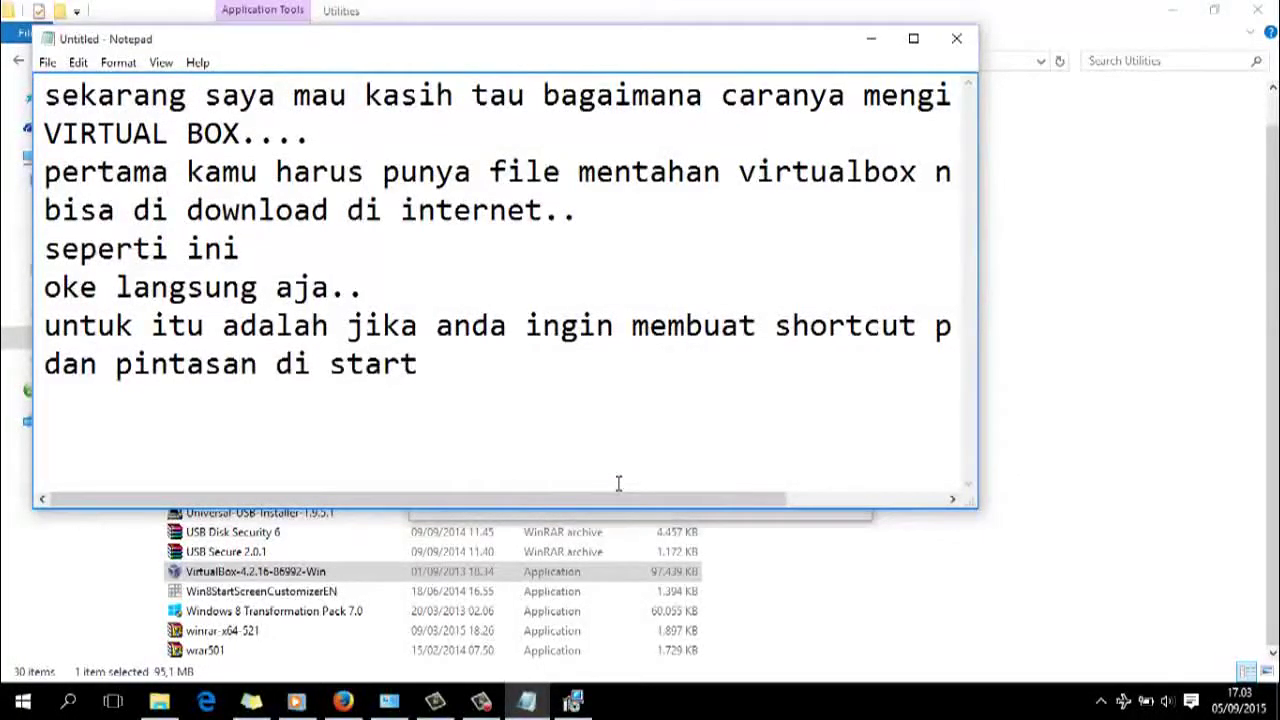
type(".. terserah")
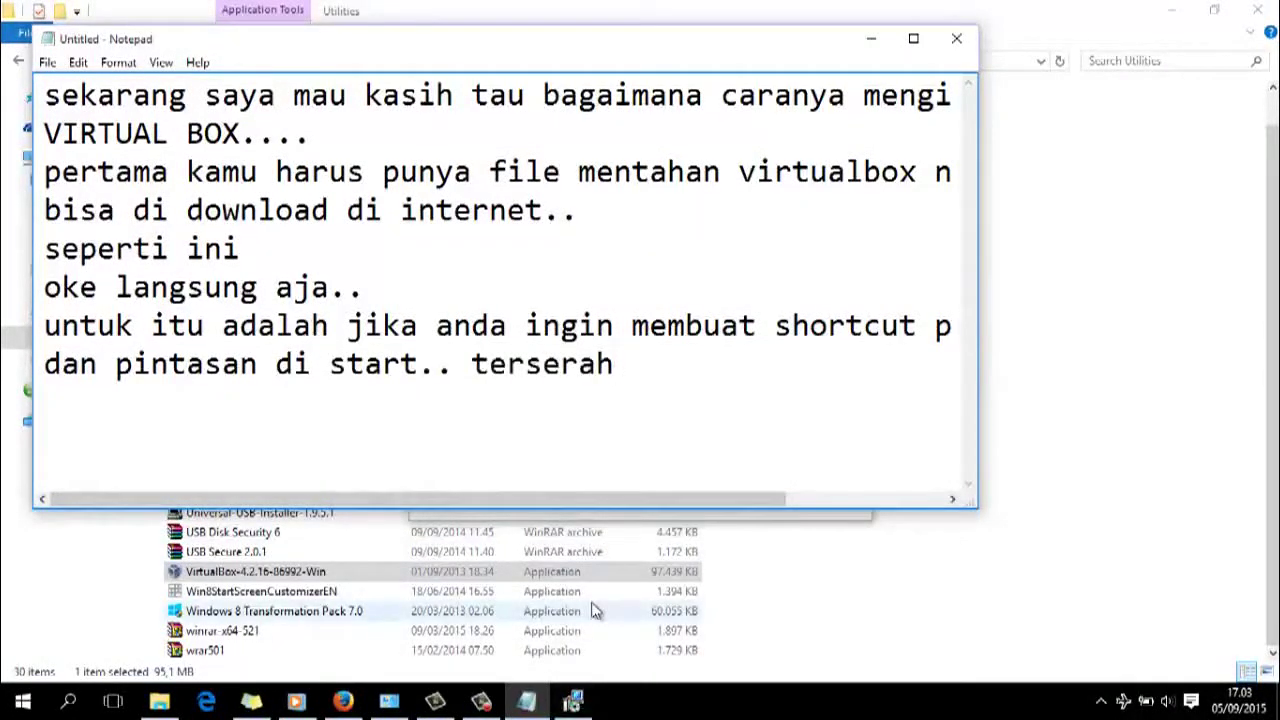
type(")")
key("Left")
key("Left")
type("(")
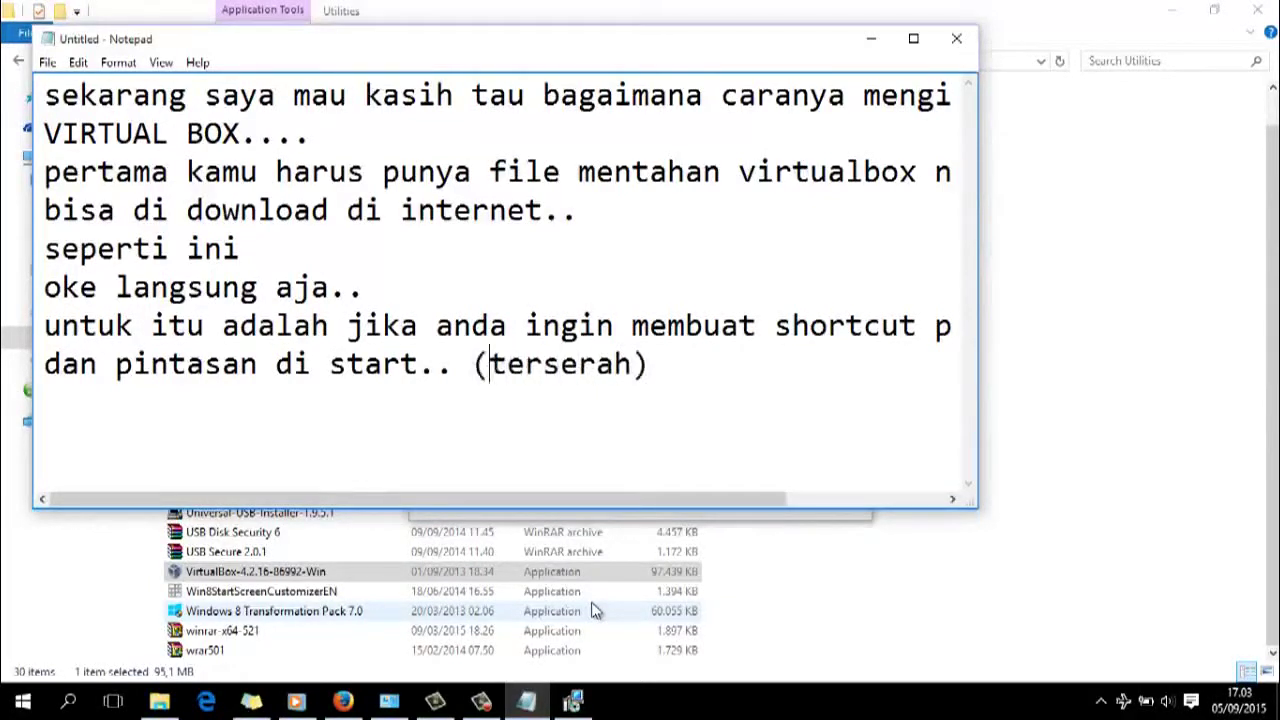
Start the VirtualBox installation with both shortcuts enabled, accepting the network interfaces warning, and minimize the Notepad and Utilities windows.
left_click(580, 698)
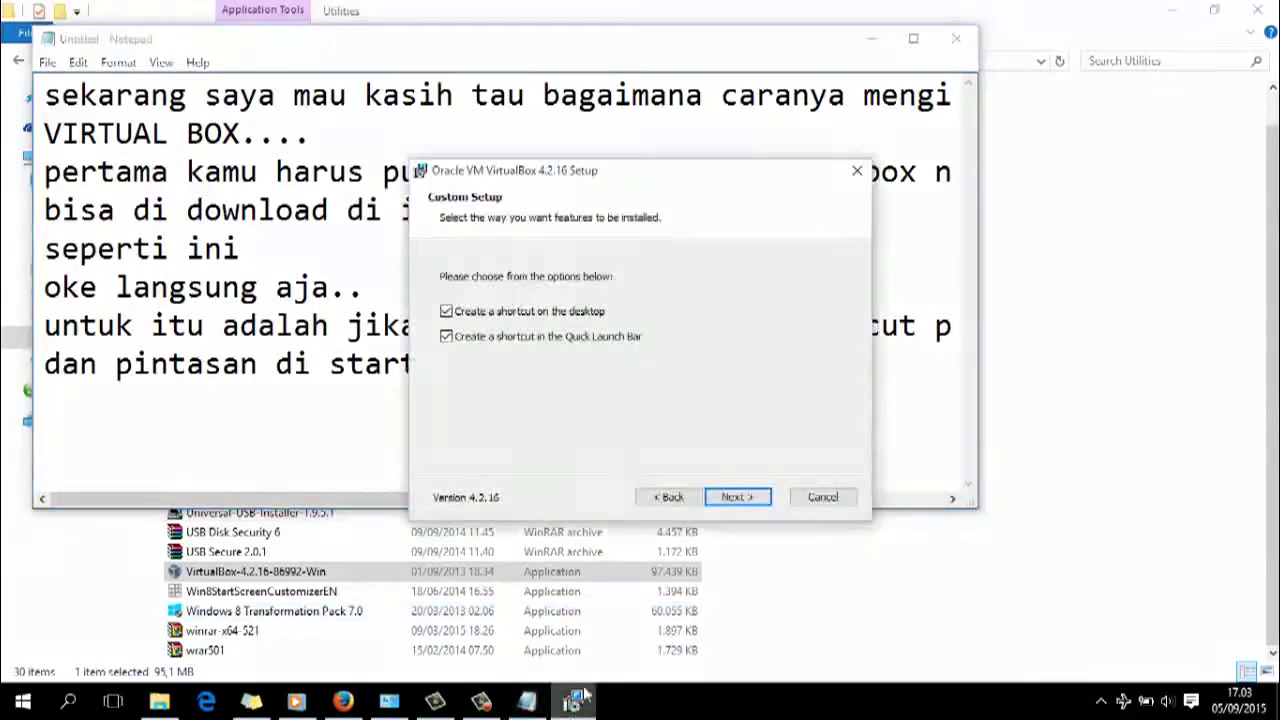
left_click(743, 498)
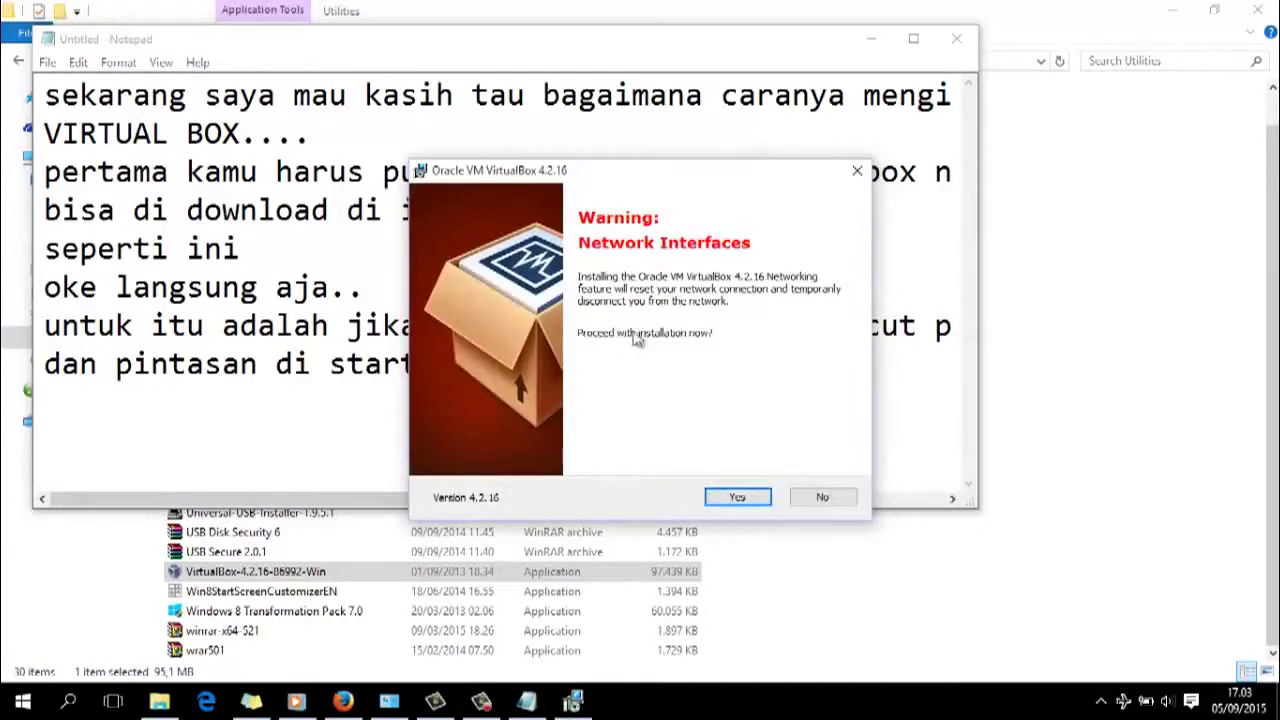
left_click(743, 499)
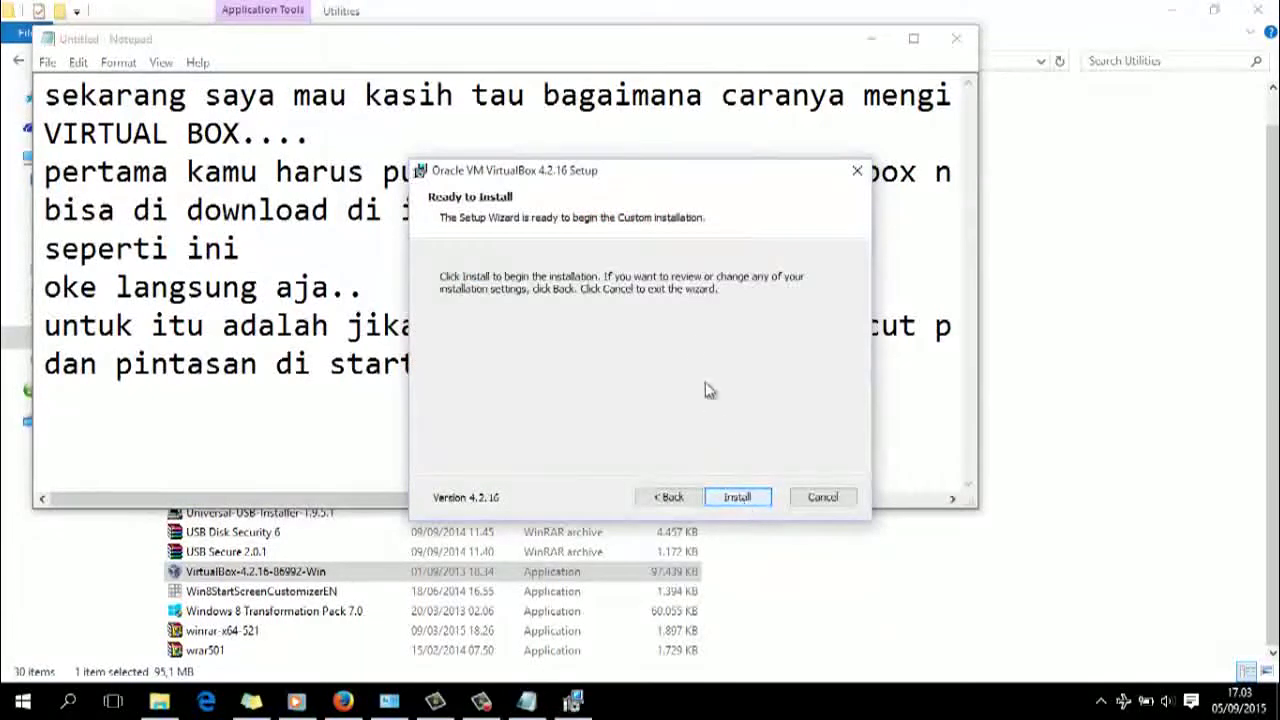
left_click(748, 499)
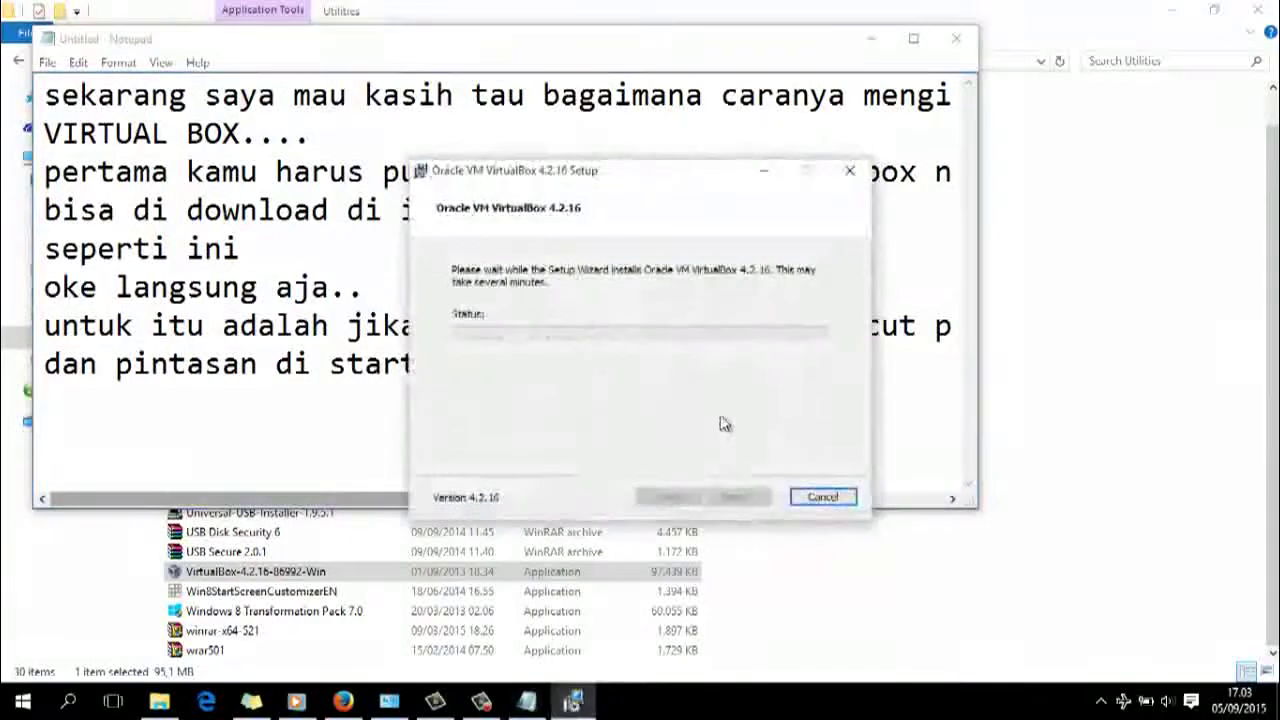
left_click(871, 38)
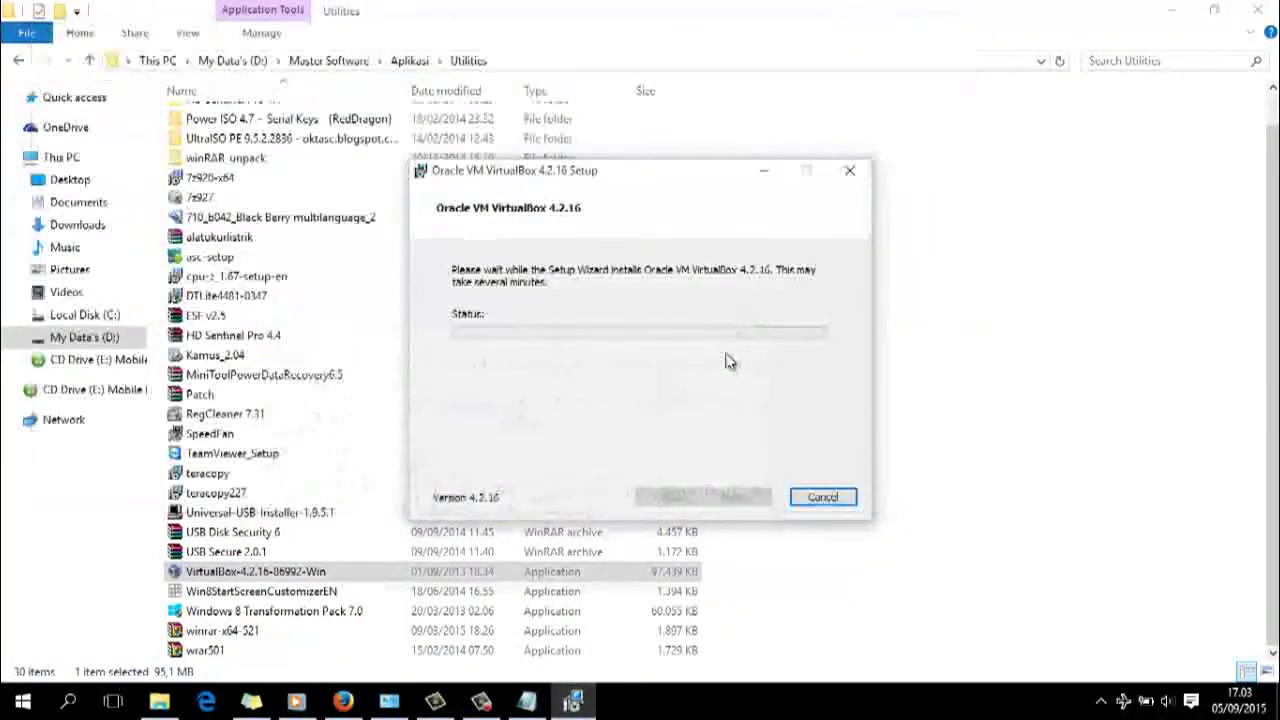
left_click(1172, 10)
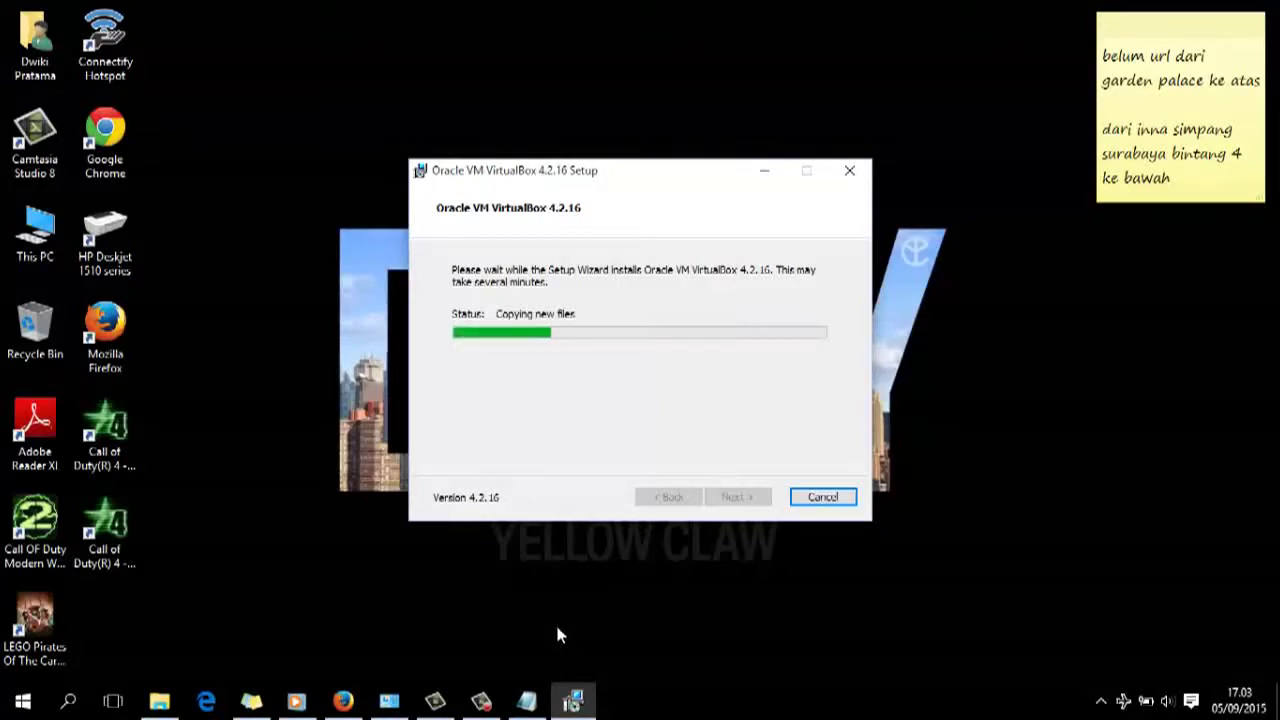
Add a line reading "tunggu..." below the shortcut explanation in the note, and return to the VirtualBox setup window.
left_click(527, 701)
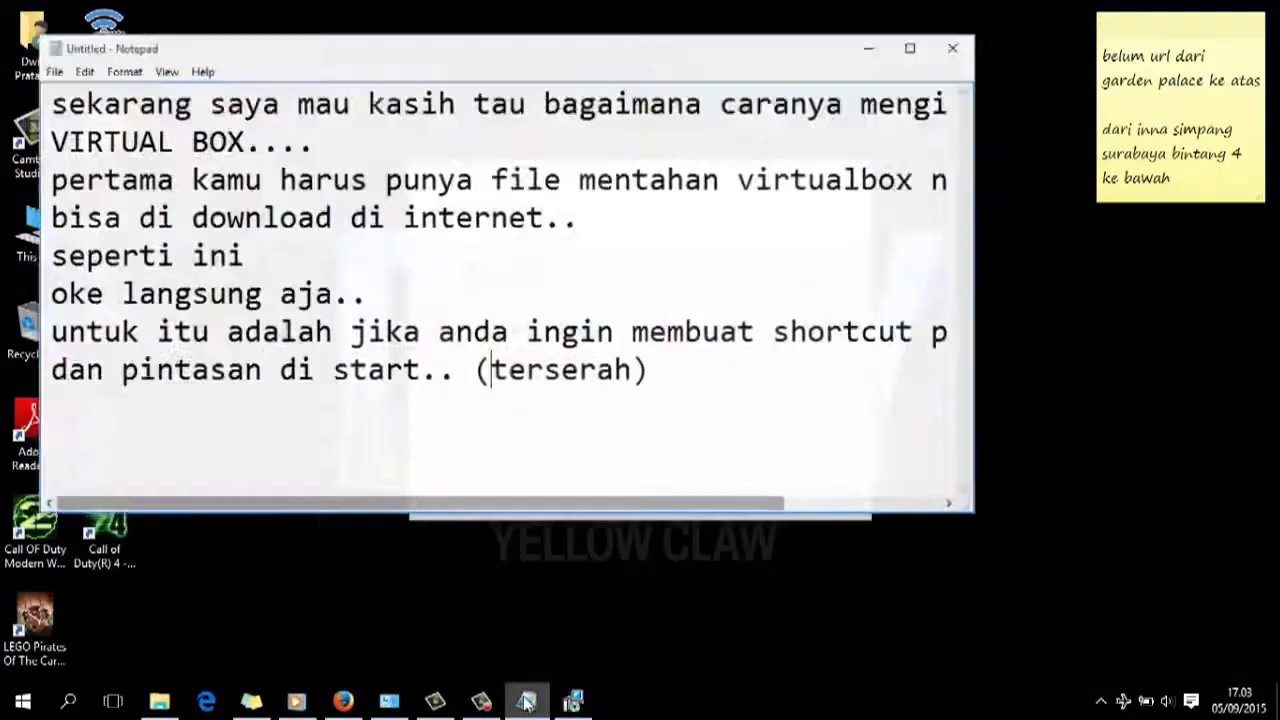
left_click(730, 356)
key("Return")
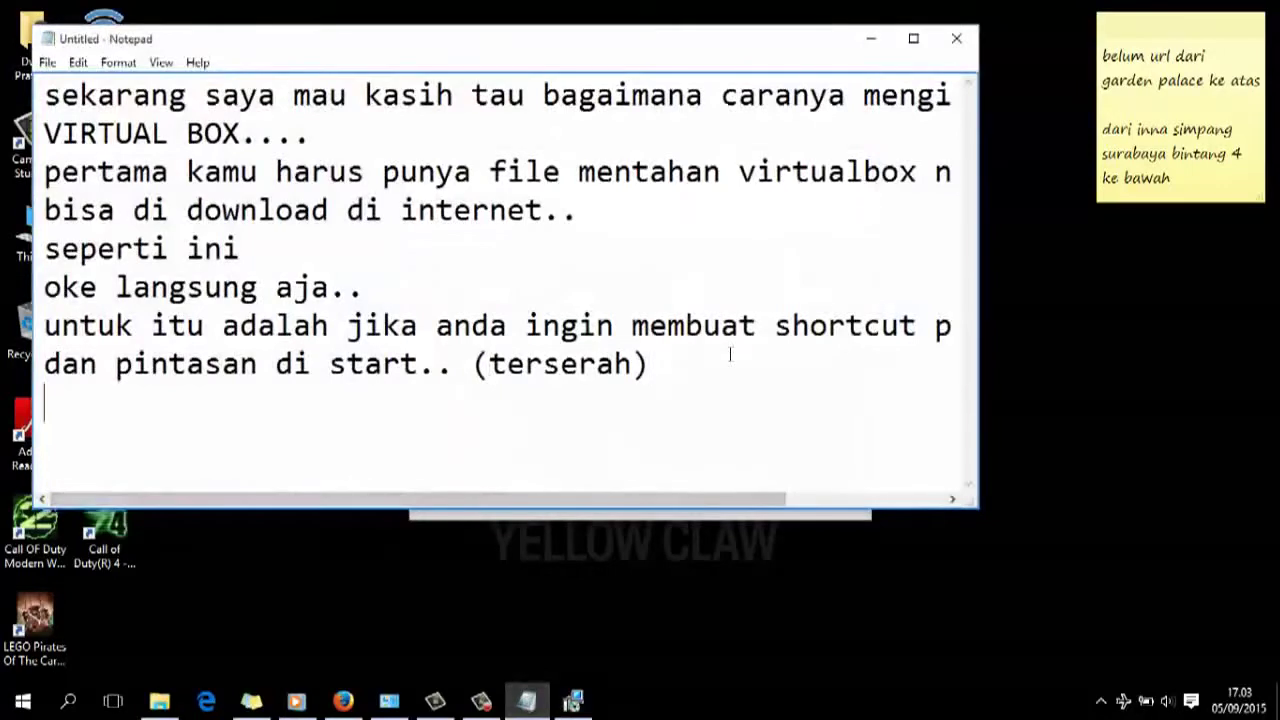
type("tunggu.")
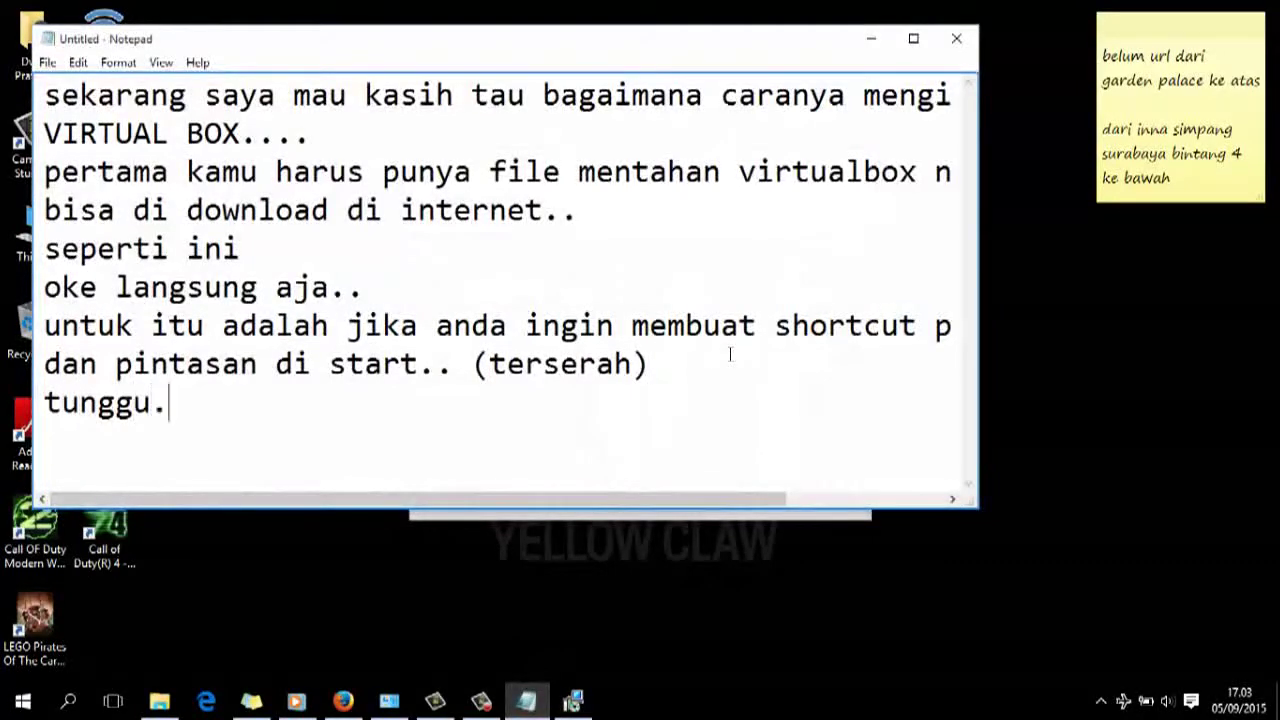
type("..")
left_click(573, 703)
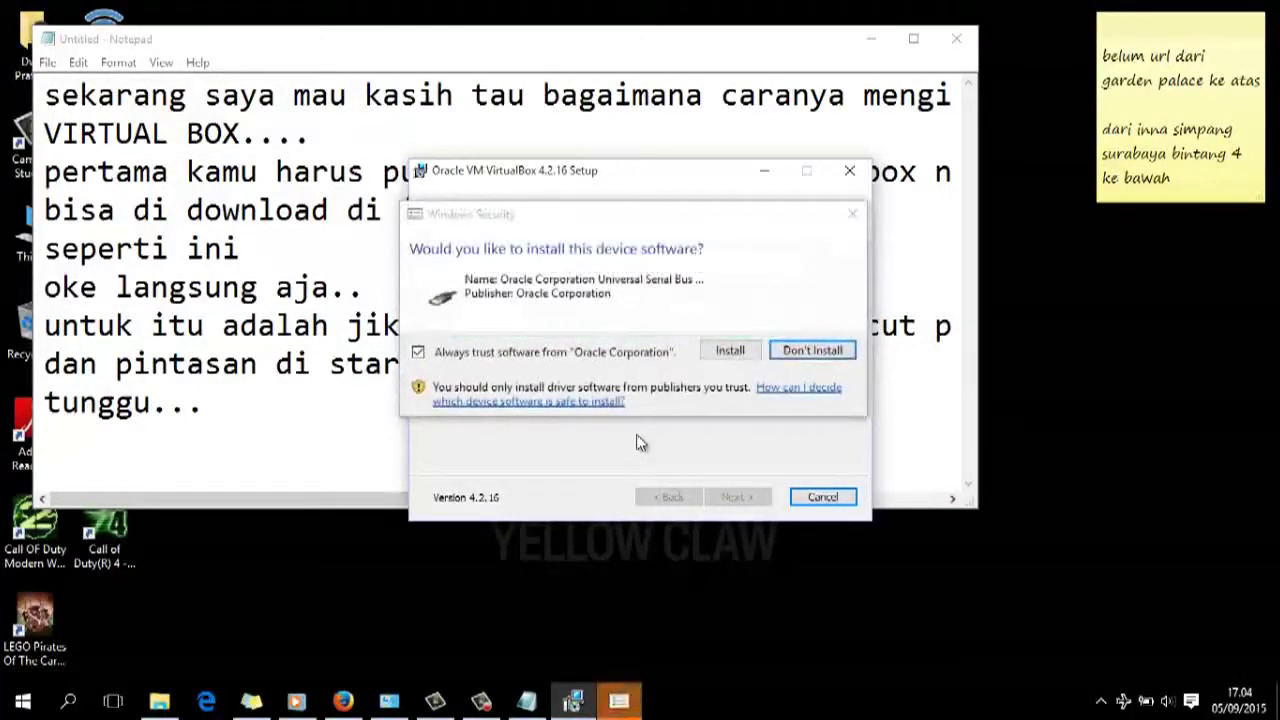
Add a new line reading "itu adalah driver" to the note and move the Notepad window slightly down across the desktop.
left_click(322, 433)
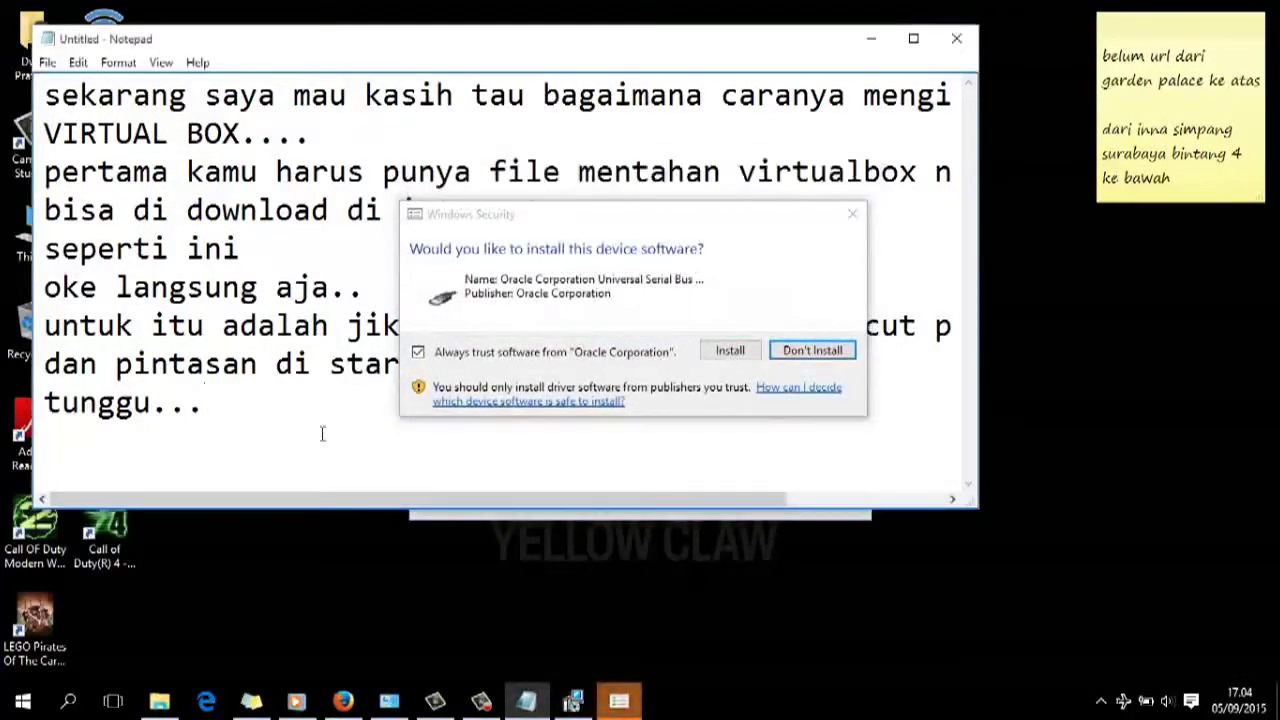
type("itu")
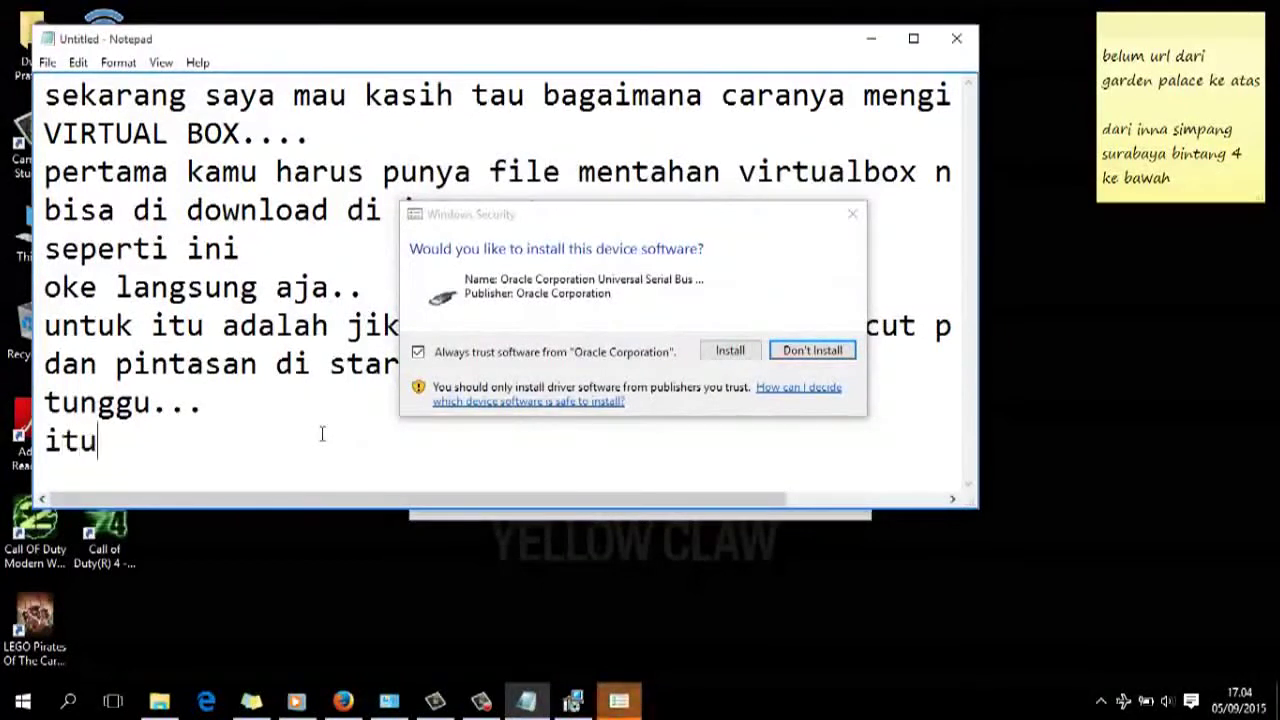
type(" adalah ")
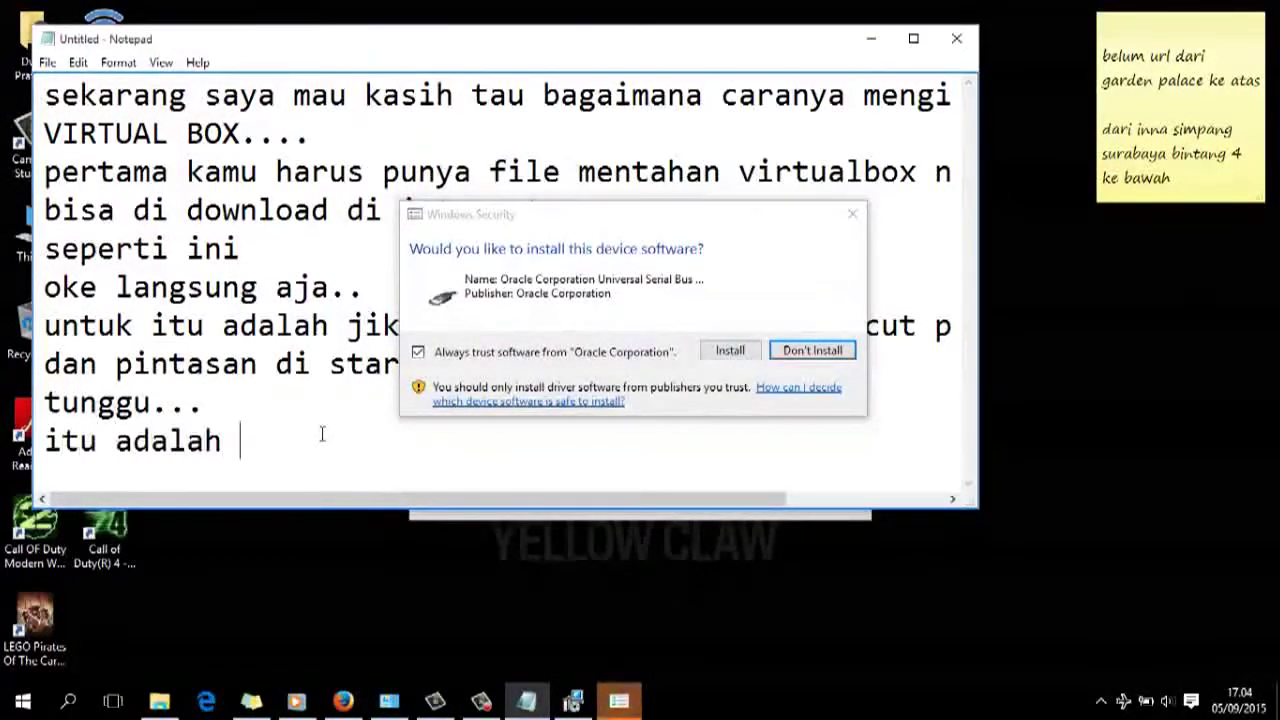
type("driver")
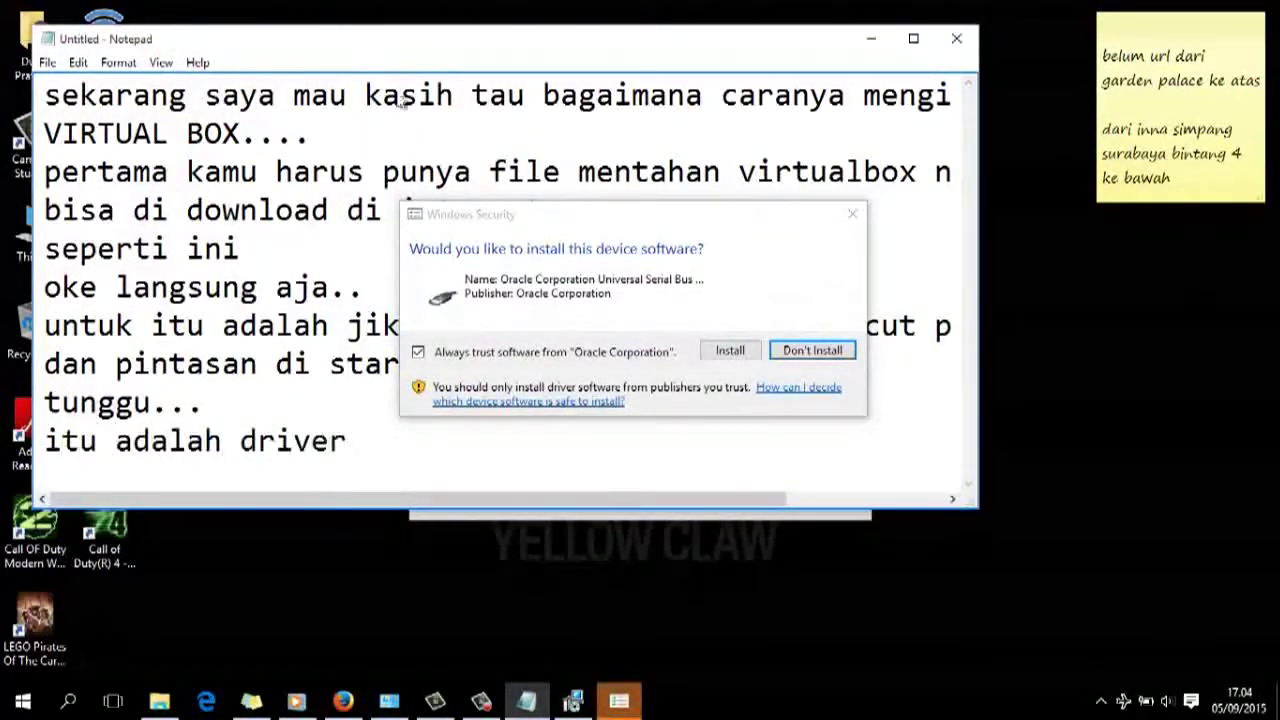
left_click_drag(565, 53, 613, 96)
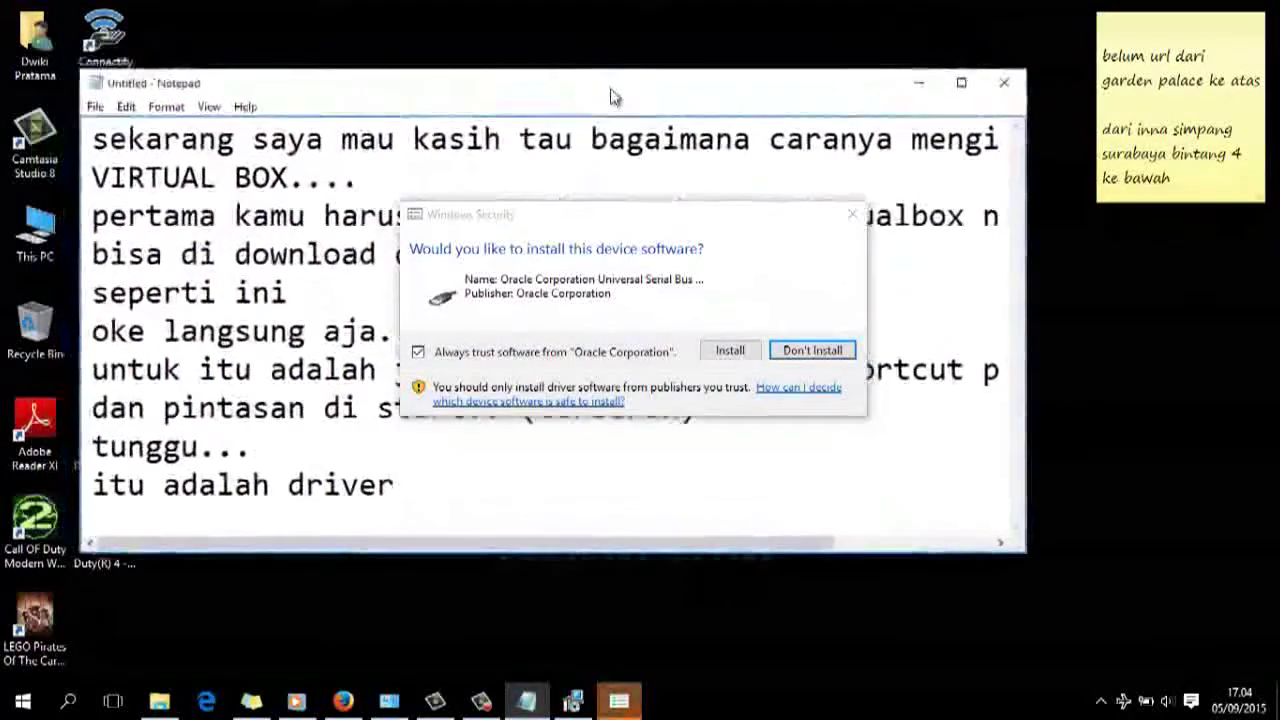
Continue the driver line in the note with "buat nanti jika kalian memasukan USB ke virtual box".
type("buat")
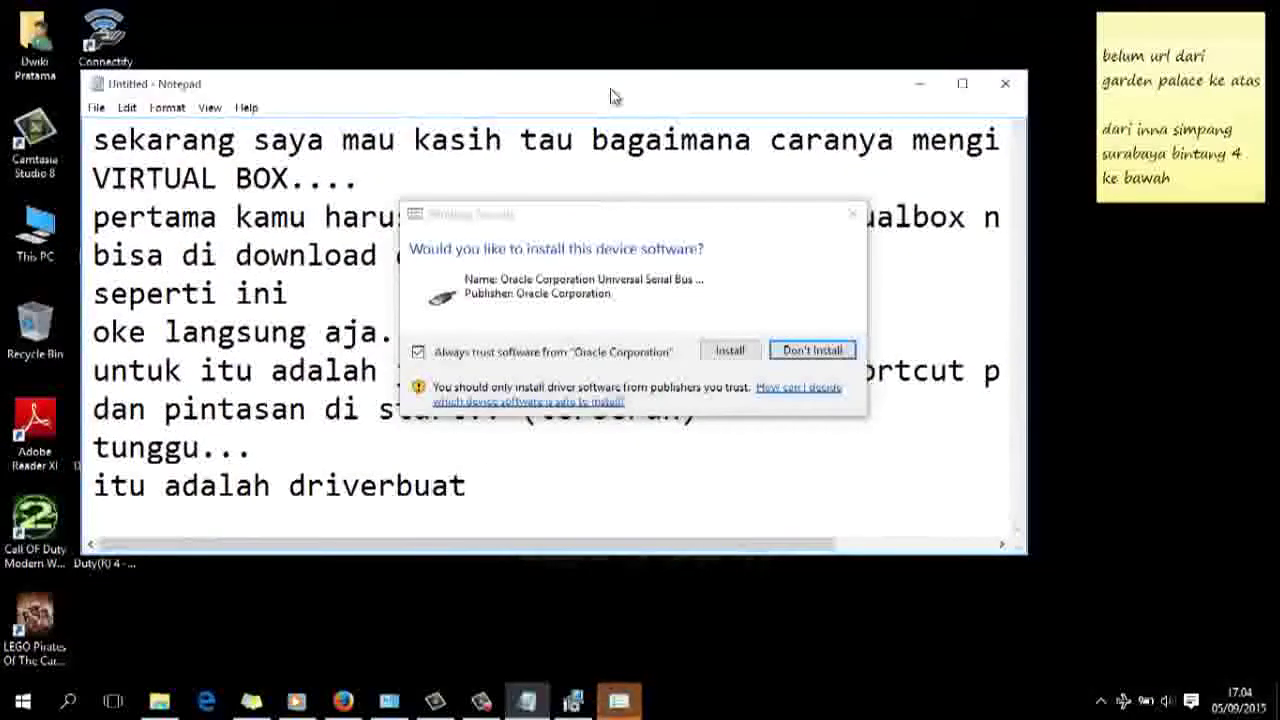
type(" nanti ")
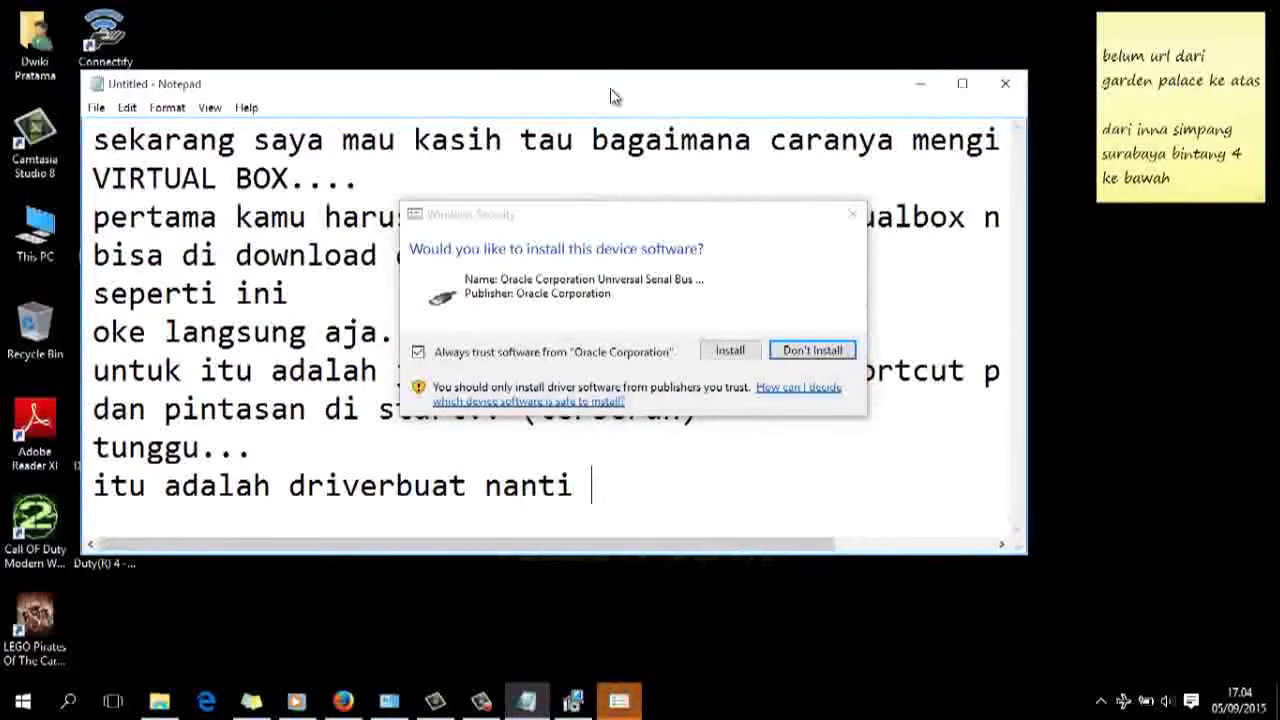
type("jika and")
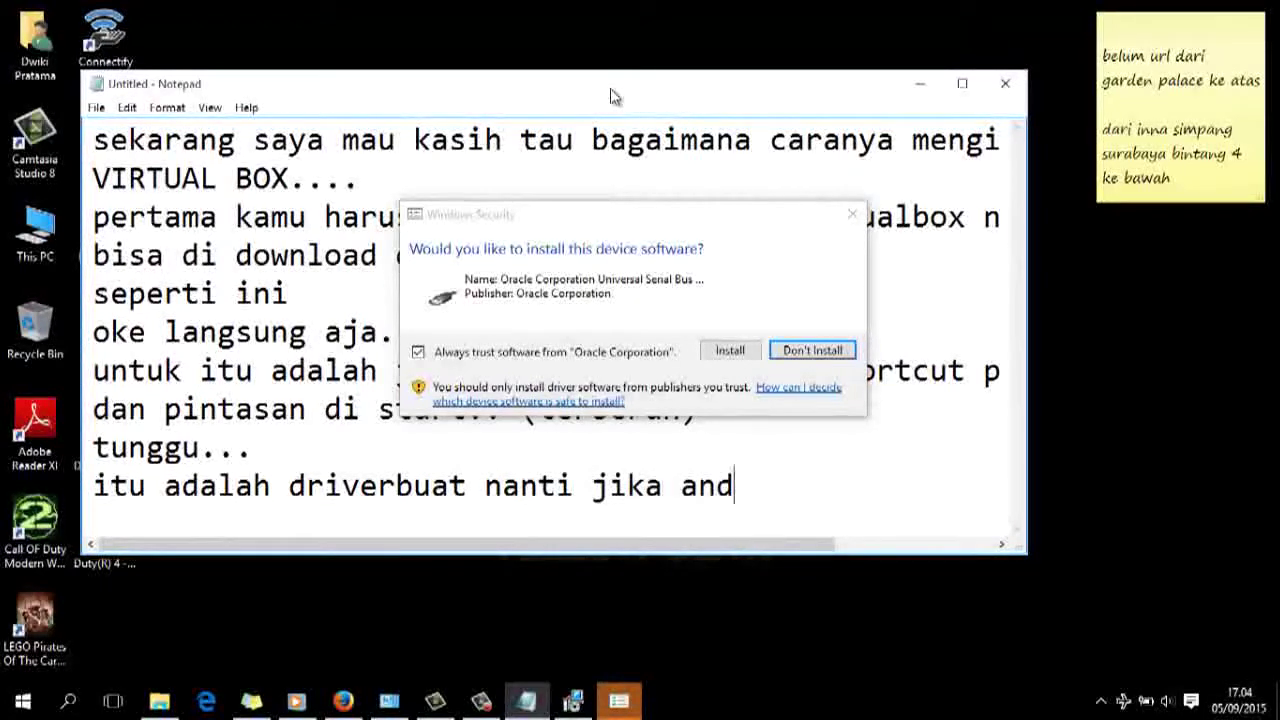
key("BackSpace")
key("BackSpace")
key("BackSpace")
type("kalian")
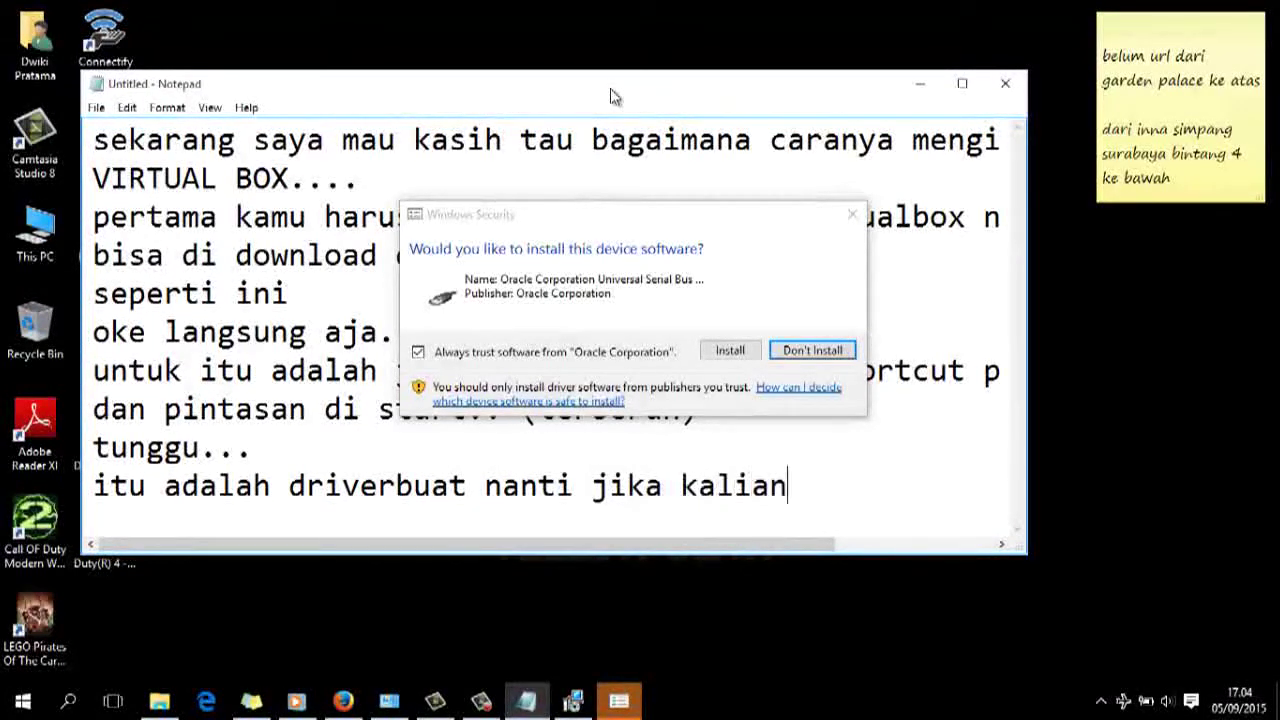
type(" memasukan ")
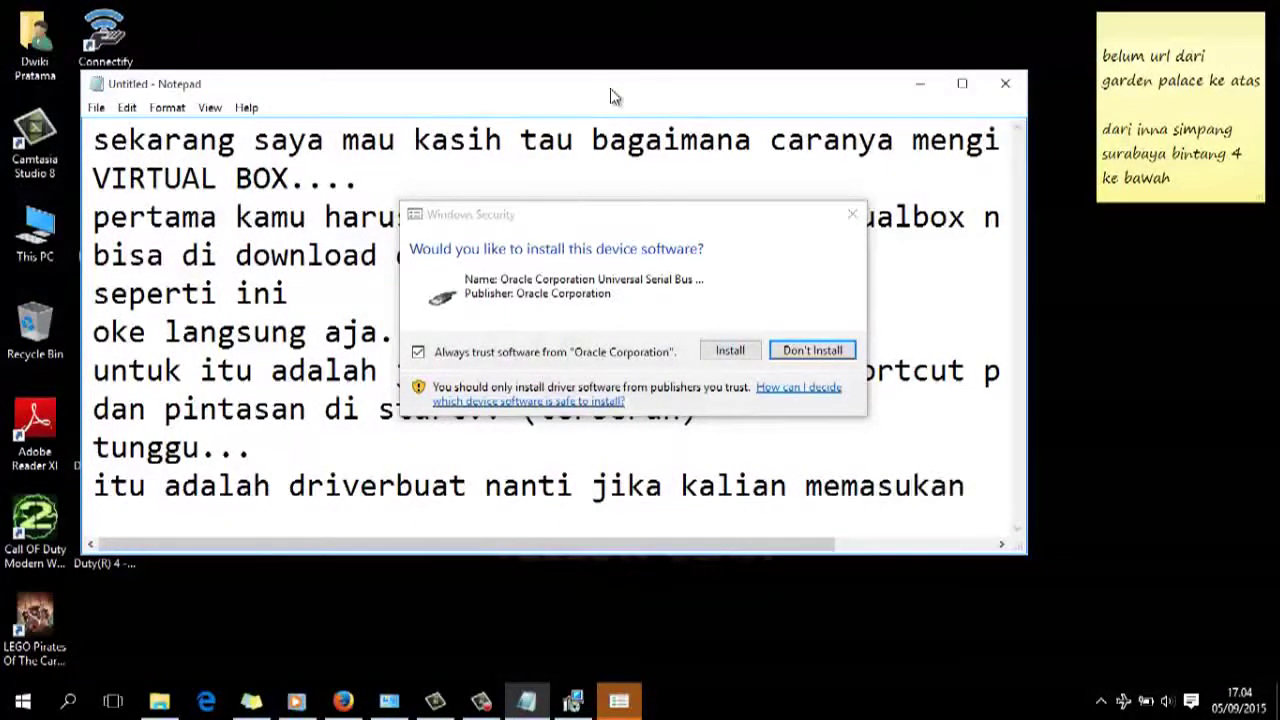
type("USB")
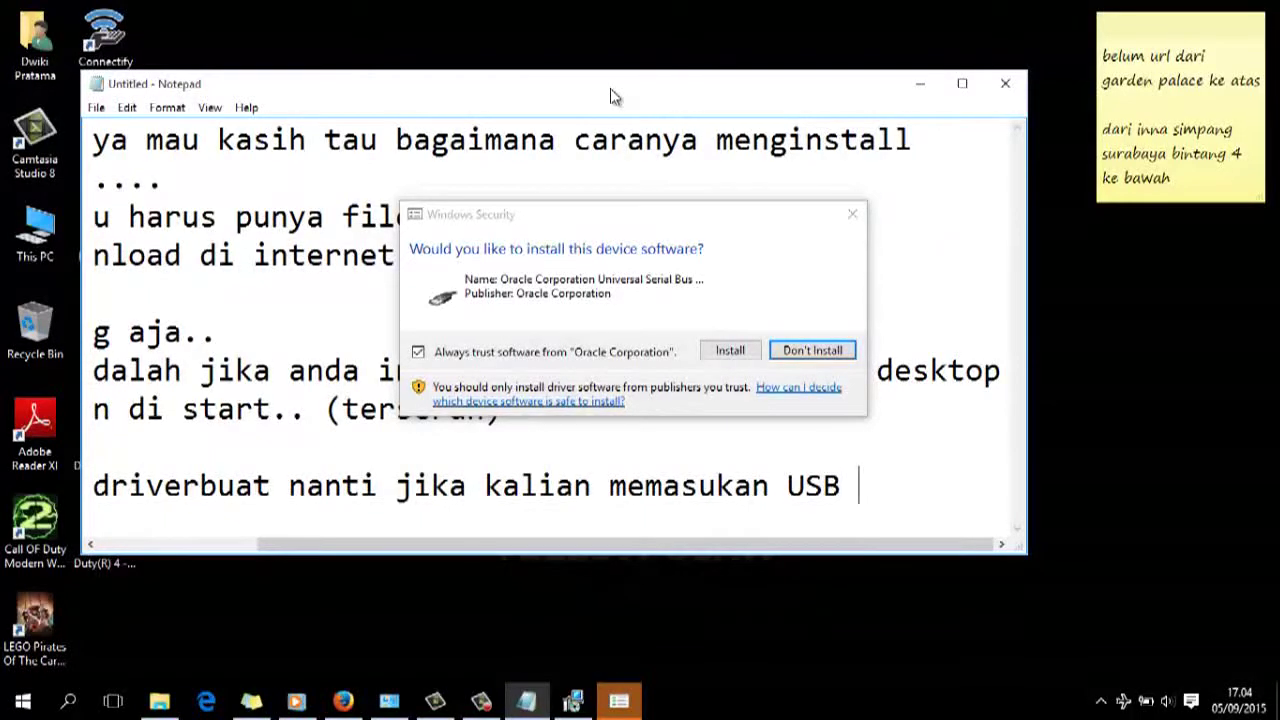
type(" ke ")
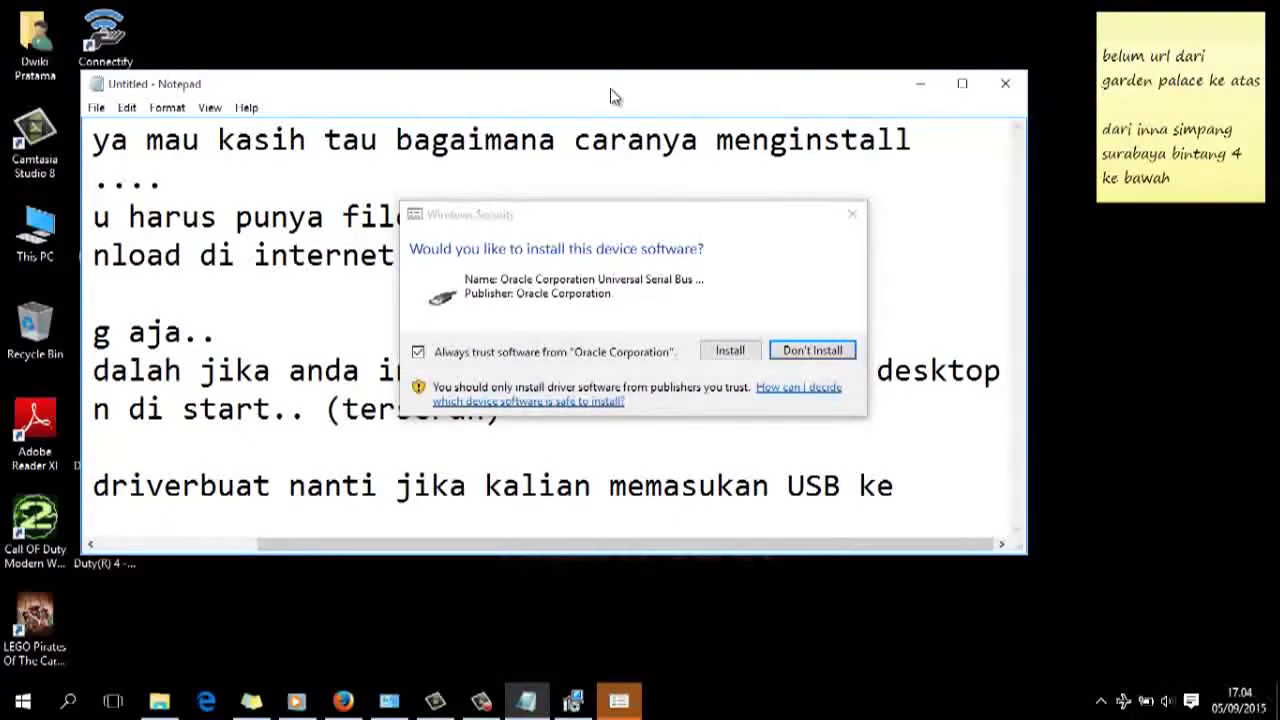
type("virtual box")
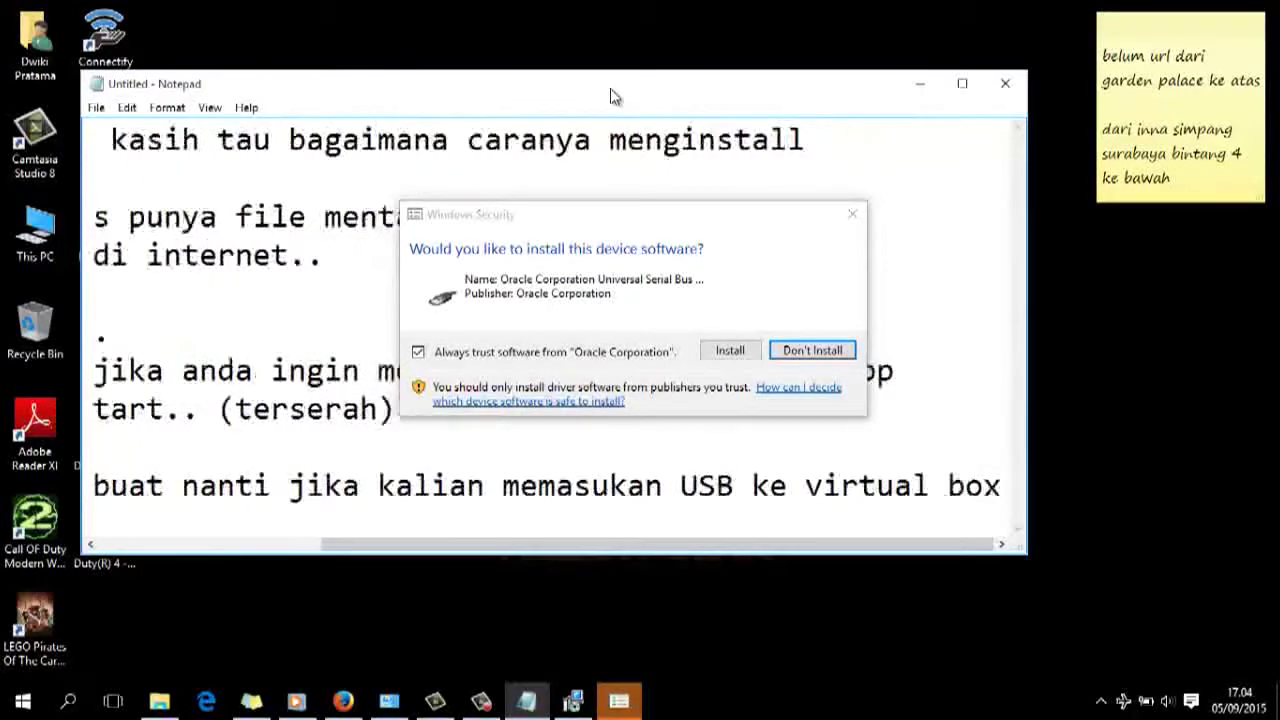
Add a new line reading "sehingga akan terdeteksi oleh virtual box.." to the note.
key("Return")
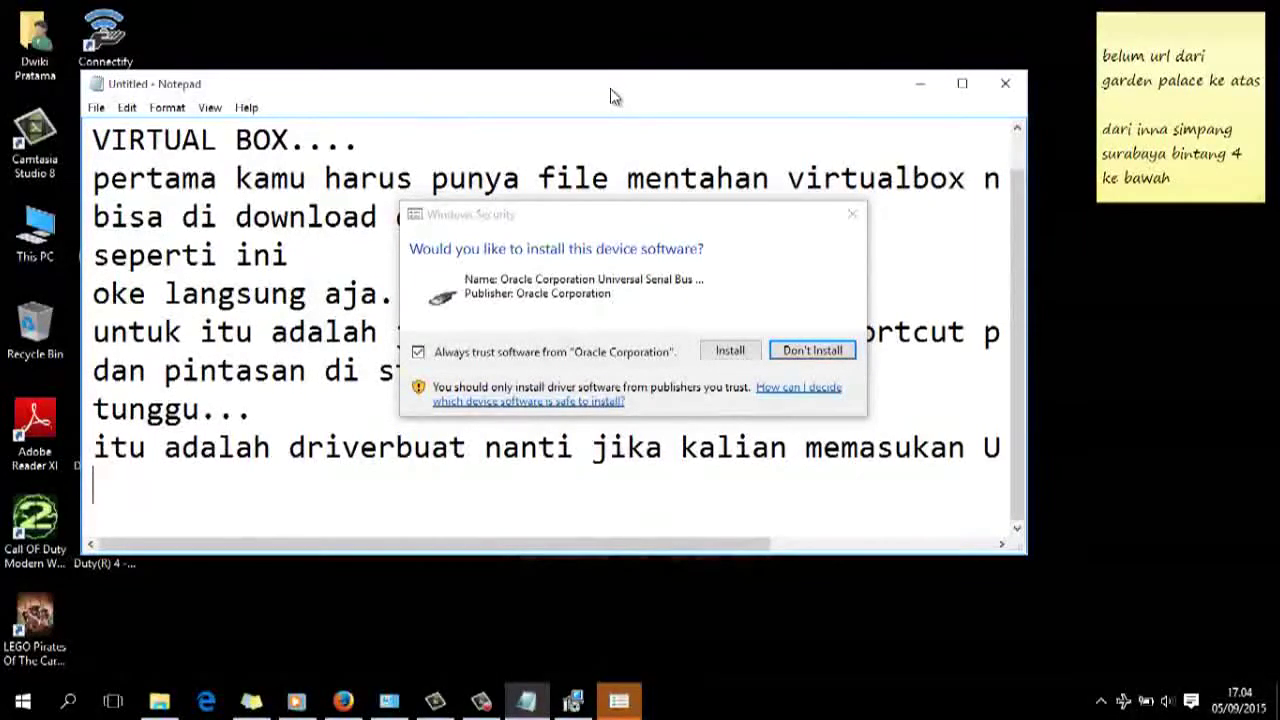
type("sehingga akan terdeteksi ole")
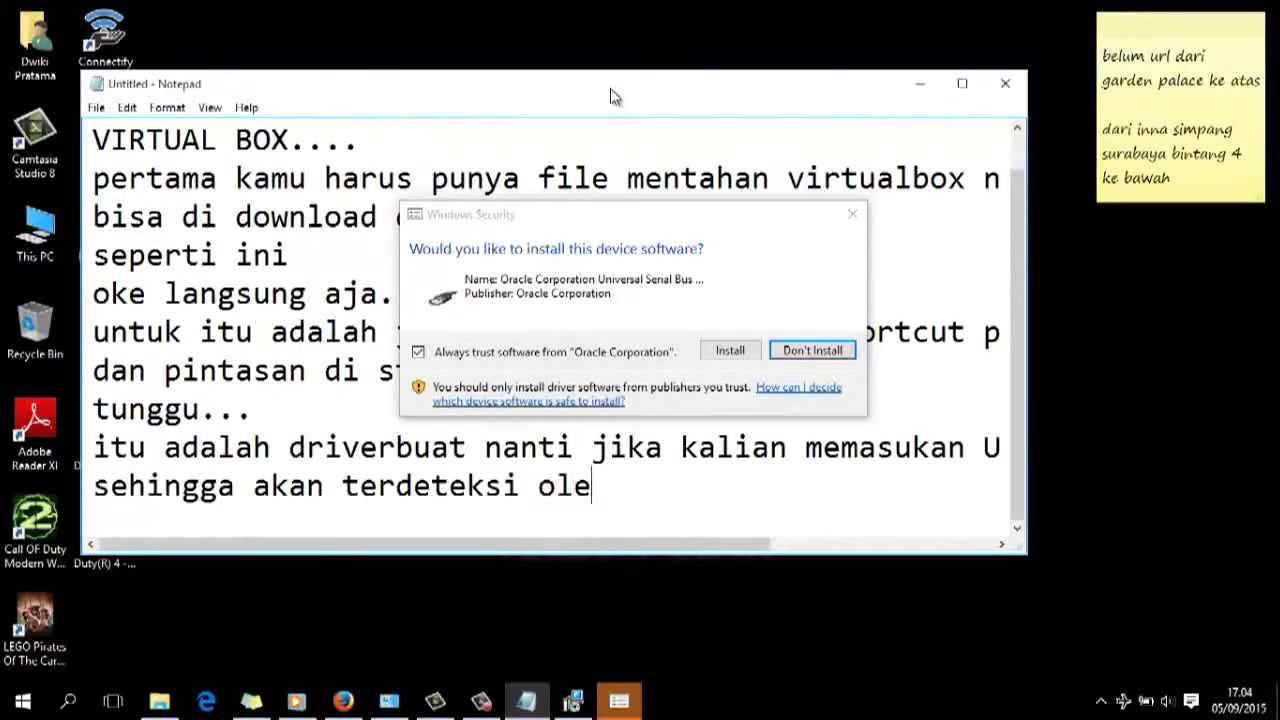
type("h virtua")
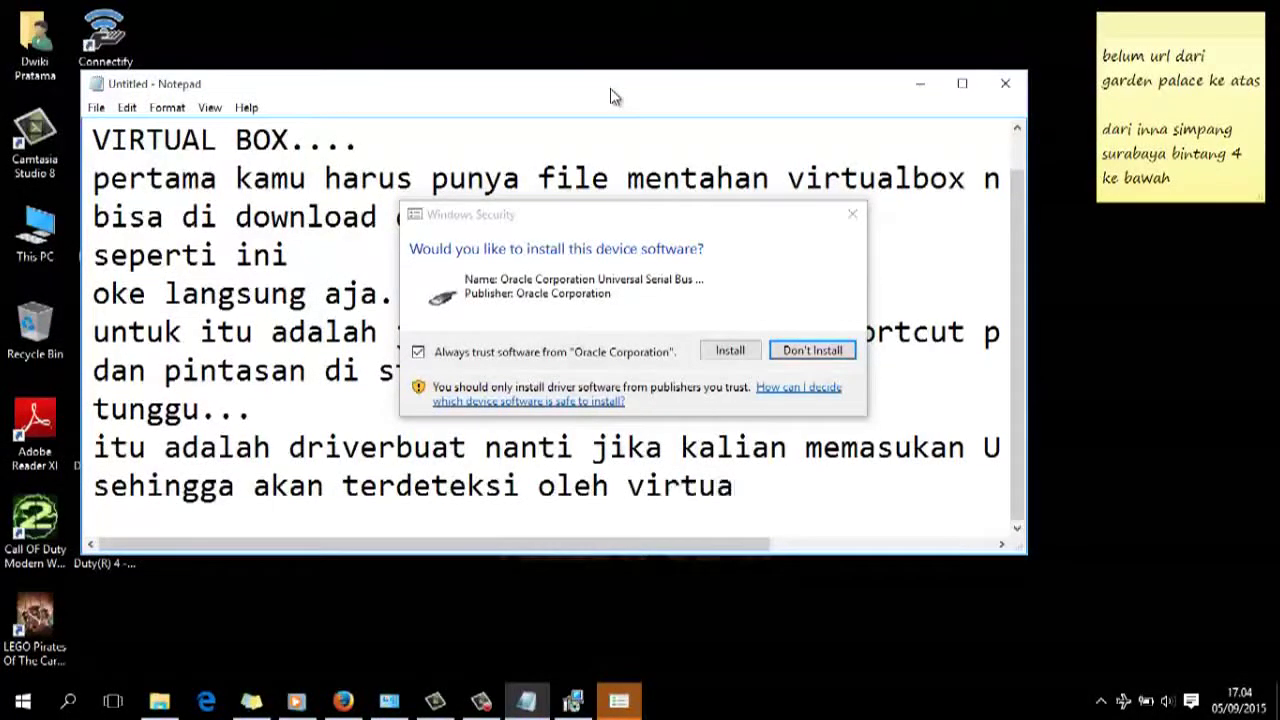
type("l box")
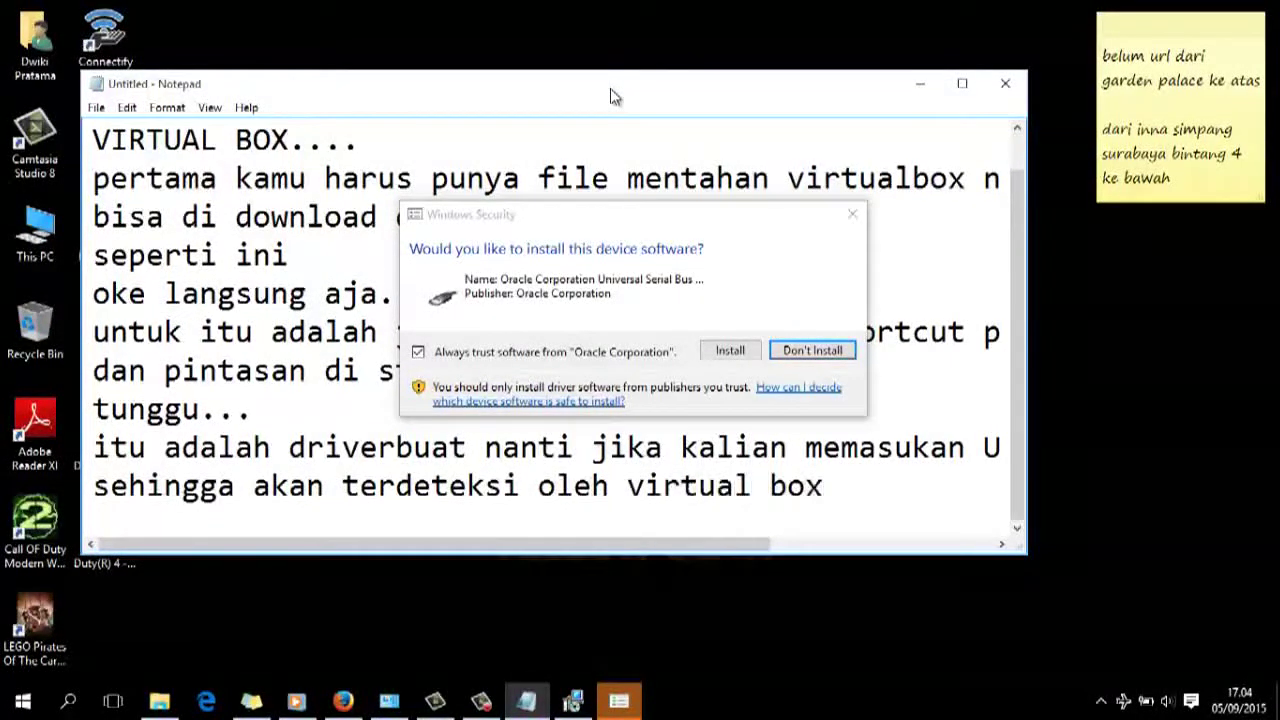
type("..")
Add a new line reading "menurut saya Rekomendasi INSTALL" to the note.
key("Return")
type("menurut ")
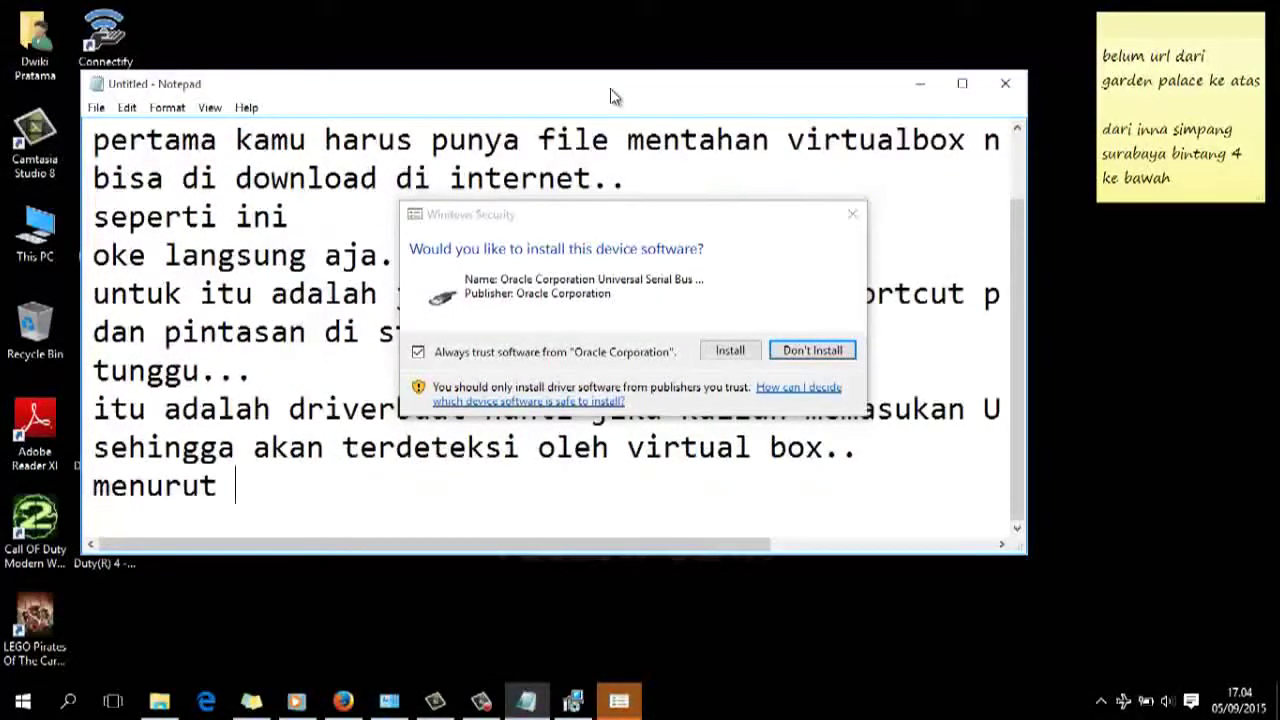
type("saya ")
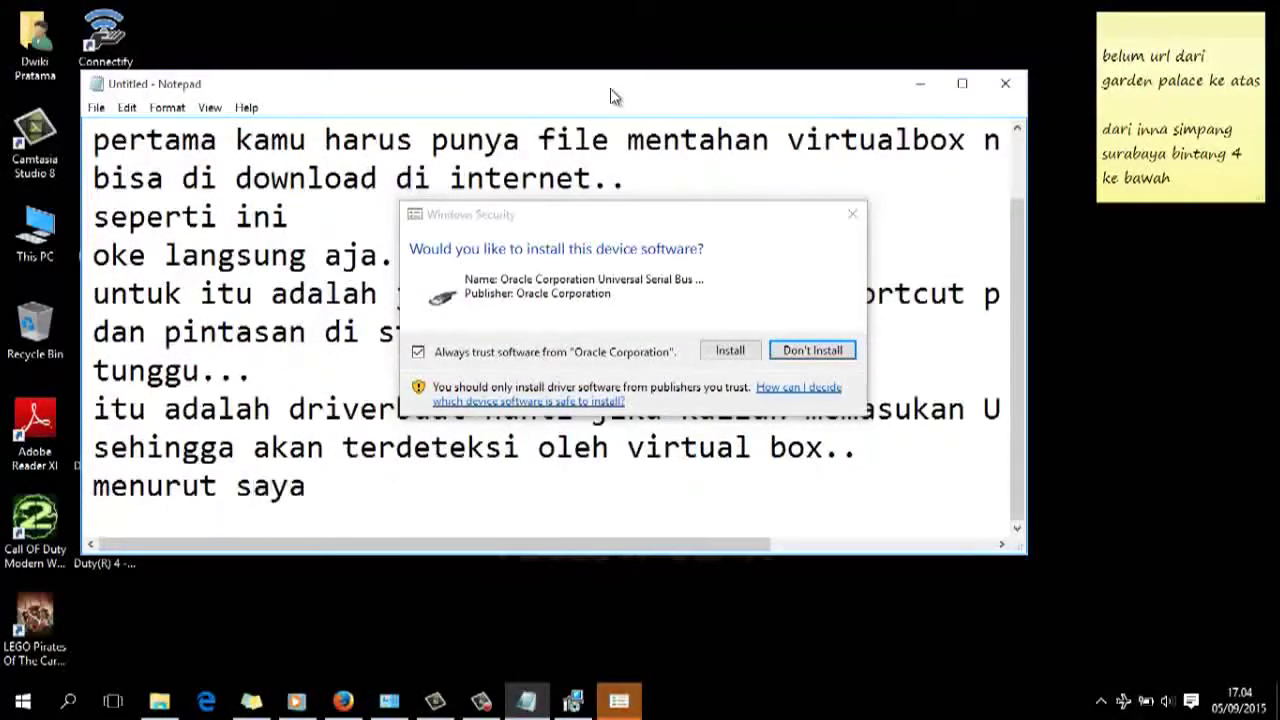
type("Recome")
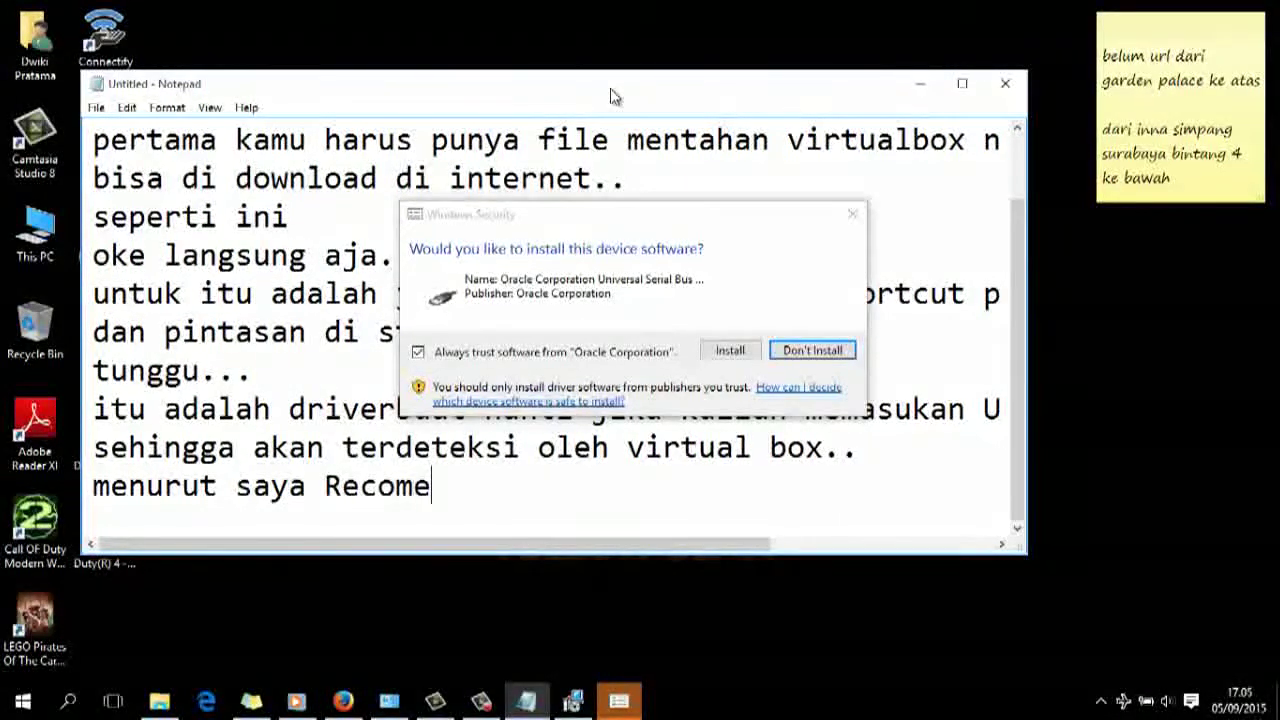
type("nd")
key("BackSpace")
key("BackSpace")
key("BackSpace")
key("BackSpace")
key("BackSpace")
key("BackSpace")
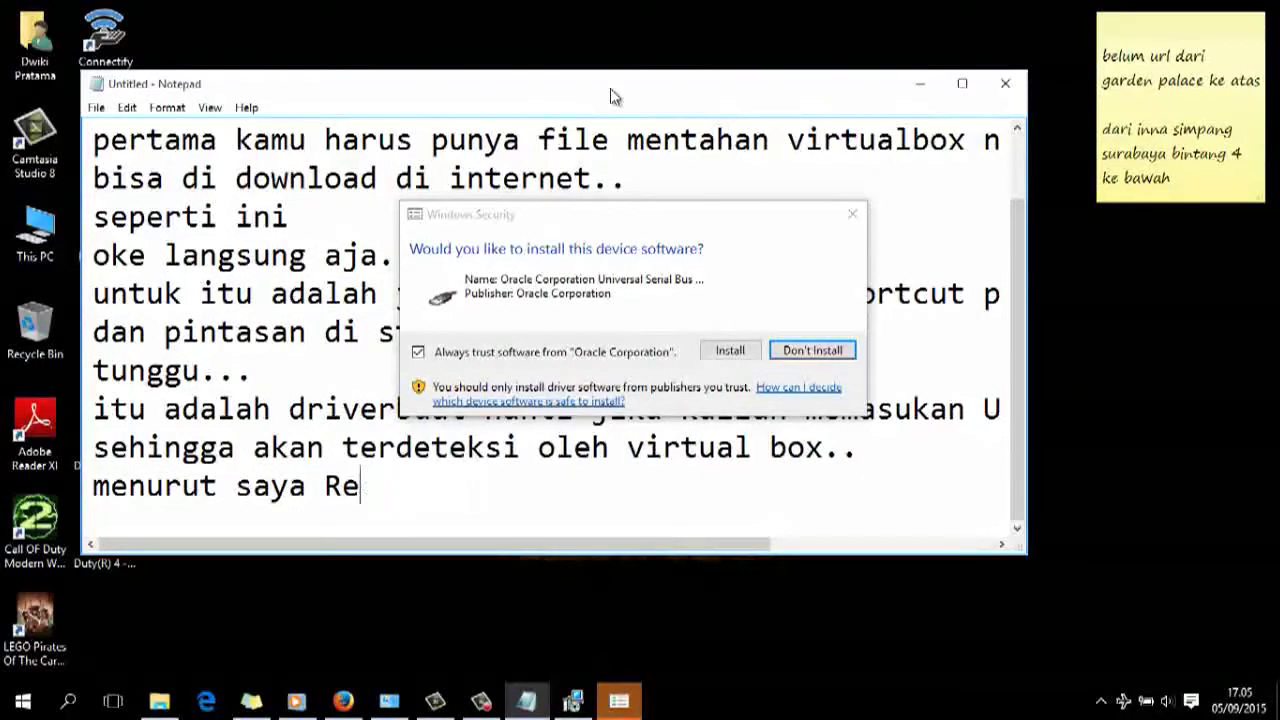
type("komendasi ")
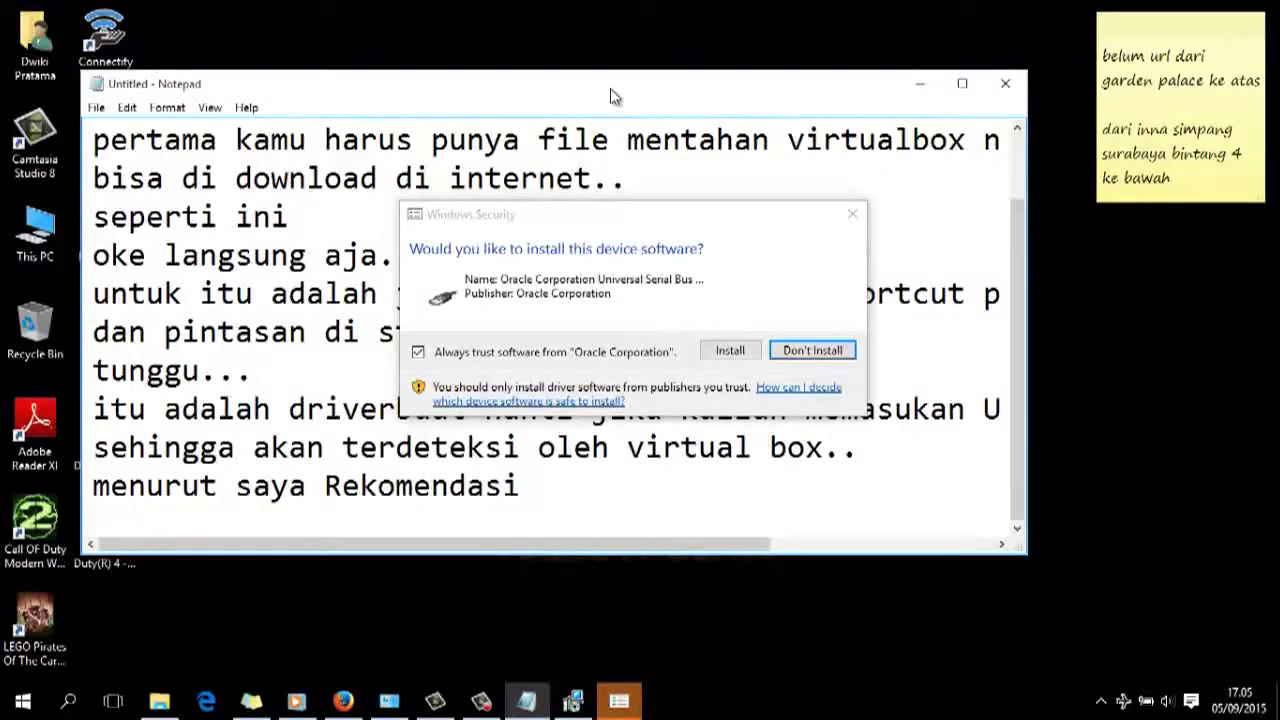
type("INSTALL")
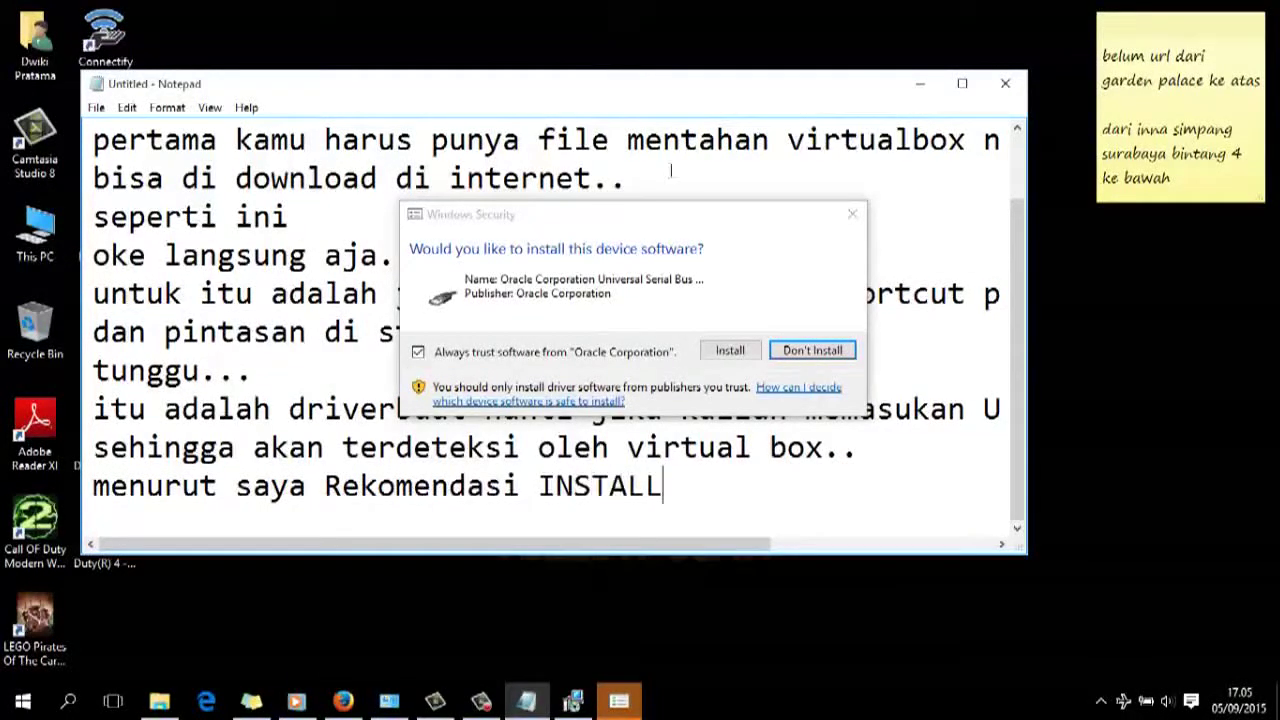
Install the Oracle Corporation Universal Serial Bus device software and move the VirtualBox setup window away from the note text.
left_click(738, 348)
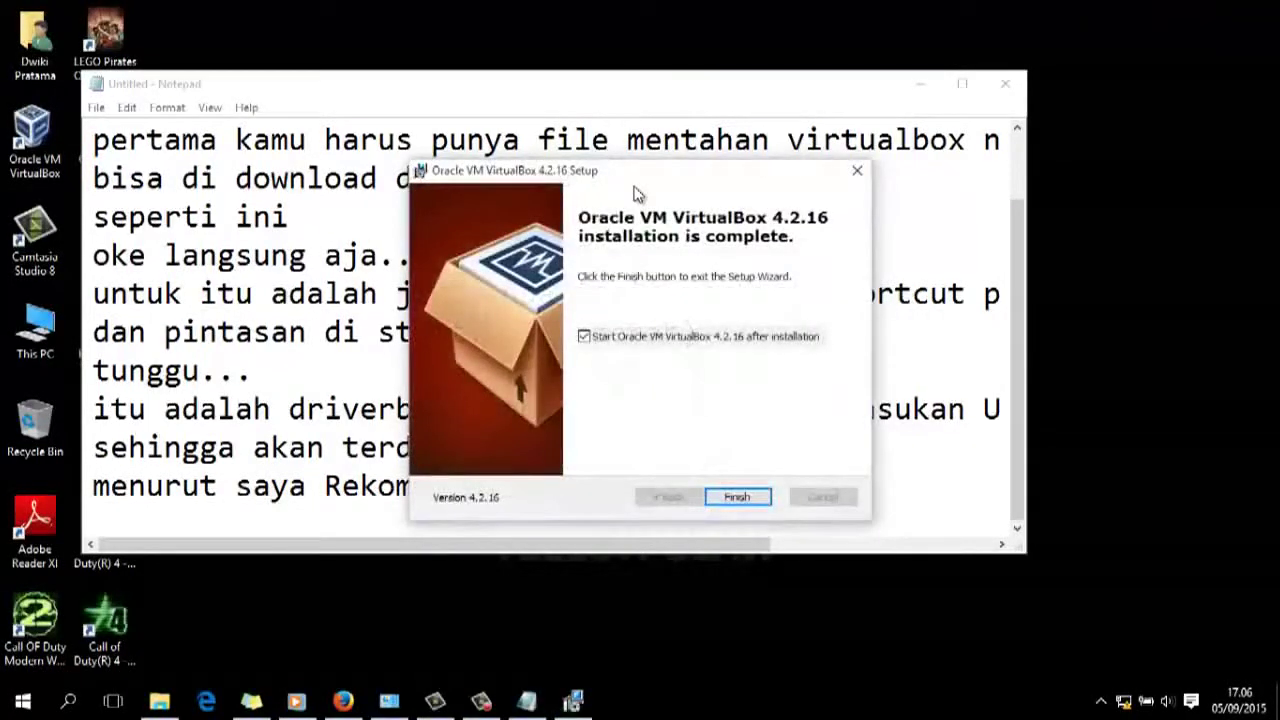
left_click_drag(636, 178, 968, 94)
Extend the recommendation line in the note with "jika sudah muncul seperti itu bearti beres".
left_click(724, 489)
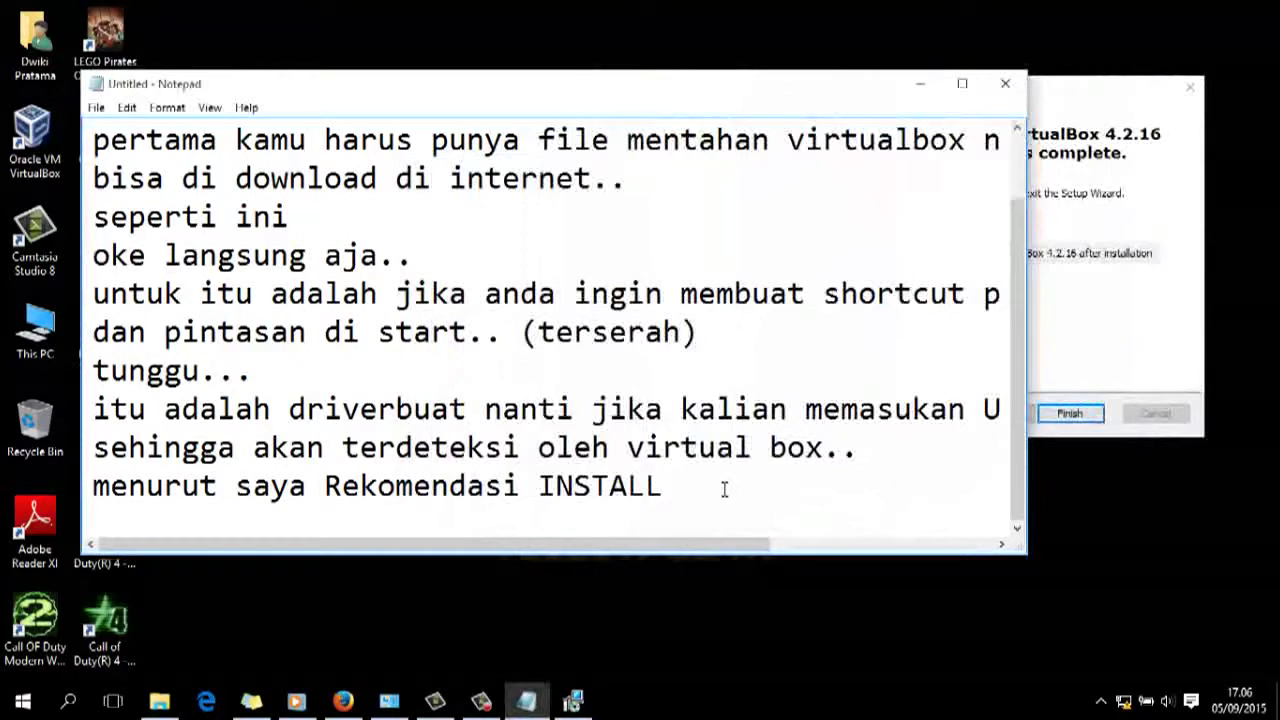
type("jika sudah muncu")
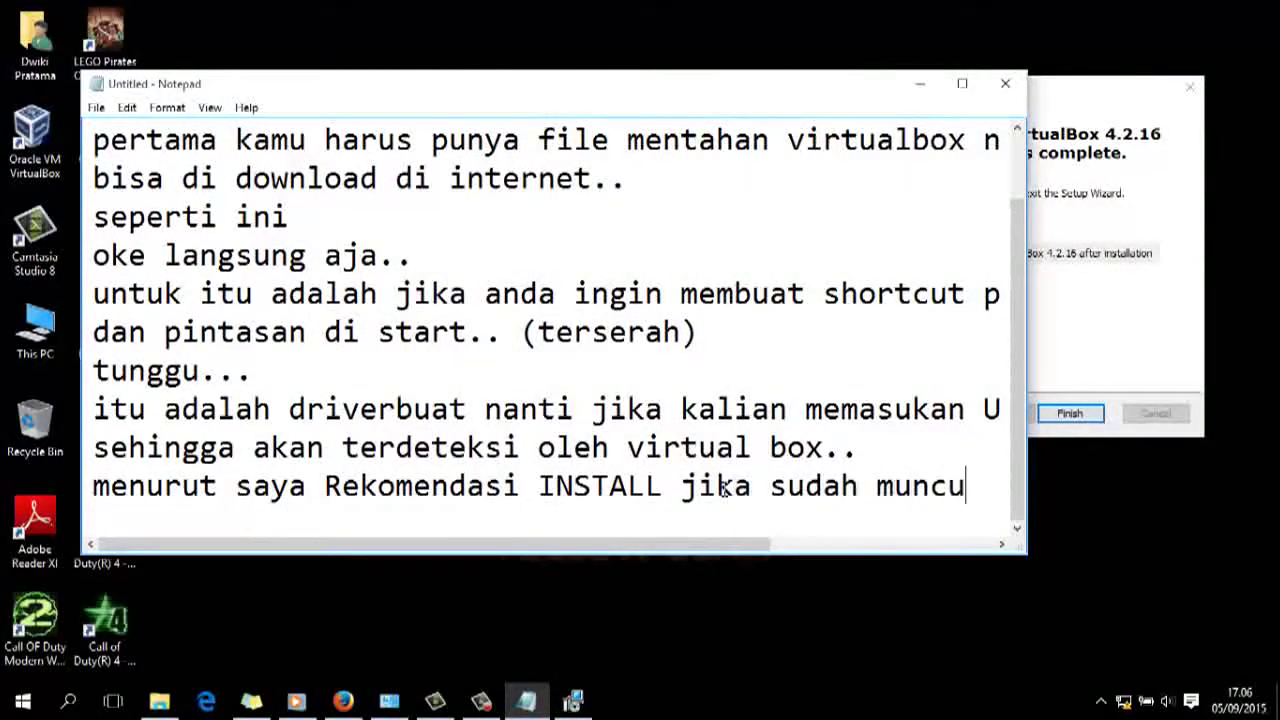
type("l seperti")
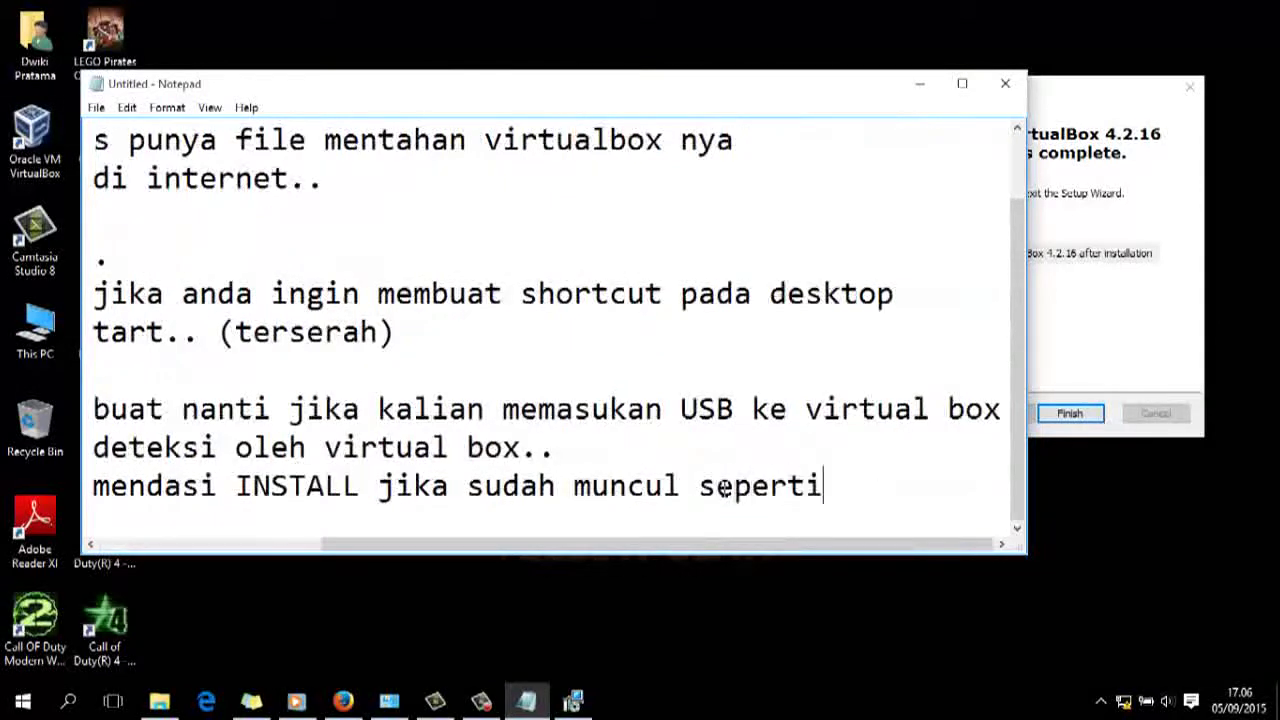
type(" itu b")
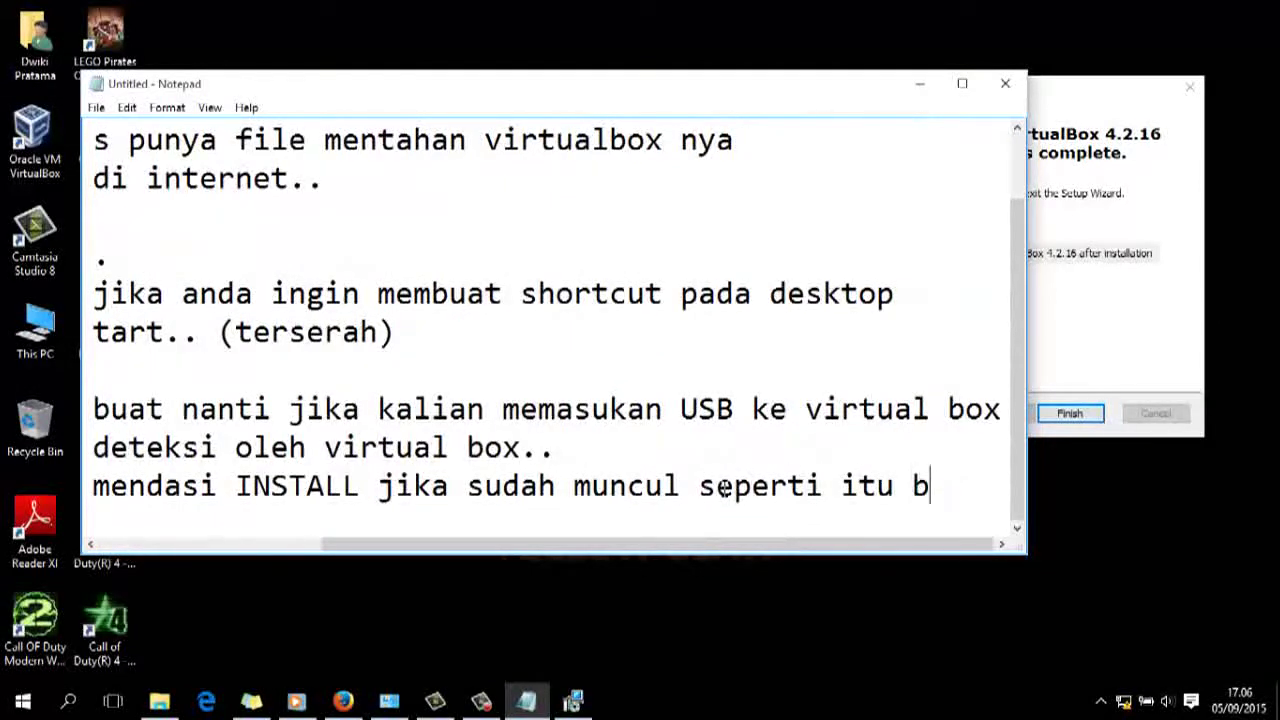
type("earti ")
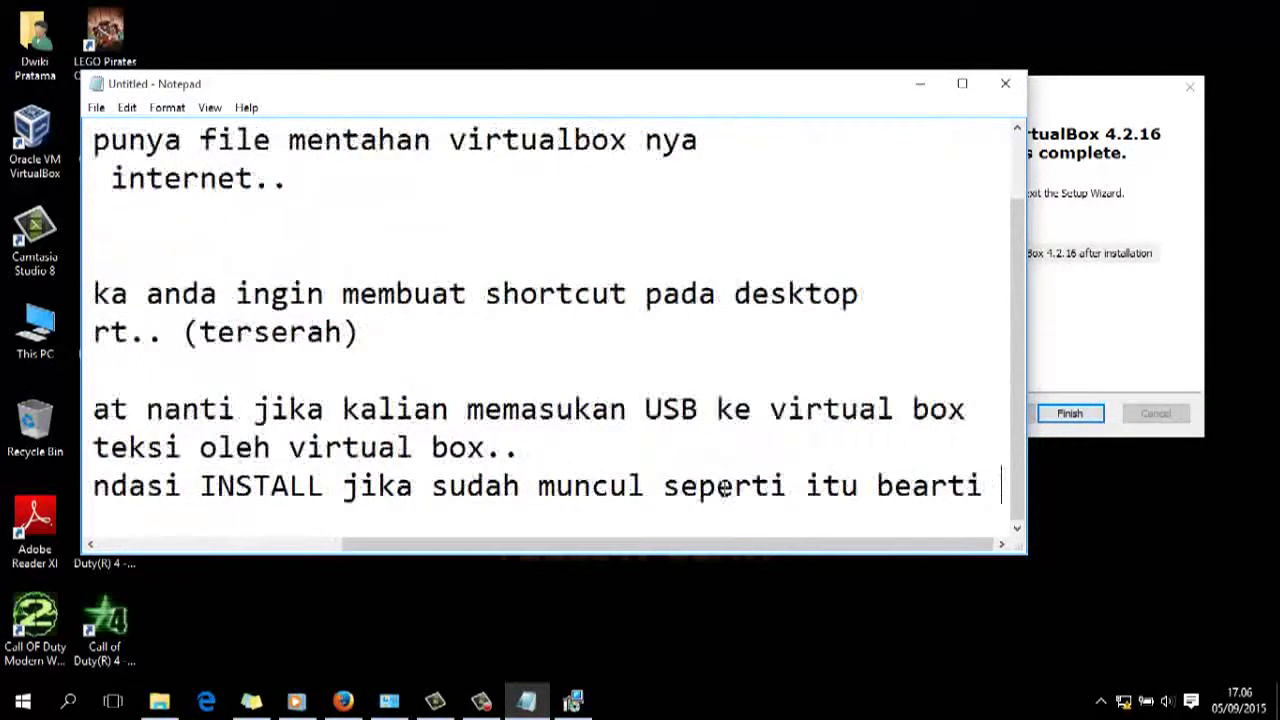
type("beres")
Add a new line reading "tinggal finish" to the note and finish the setup with VirtualBox starting after installation.
key("Return")
type("t")
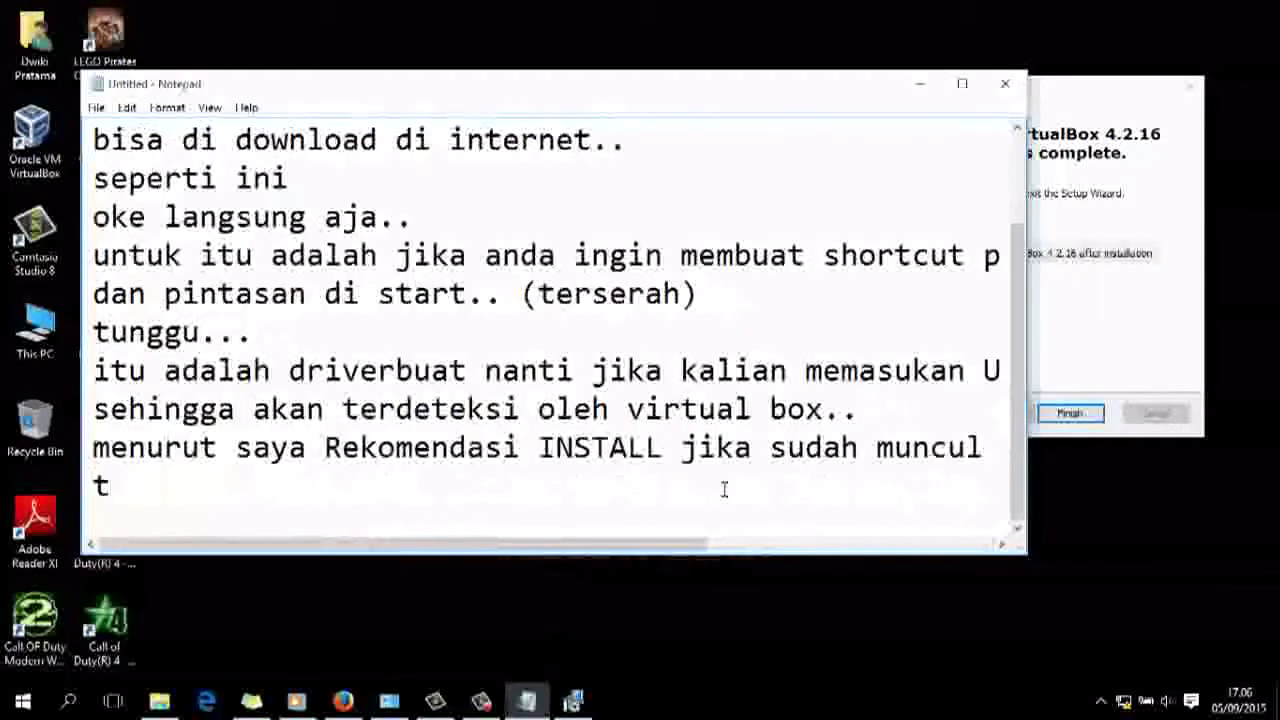
type("ing")
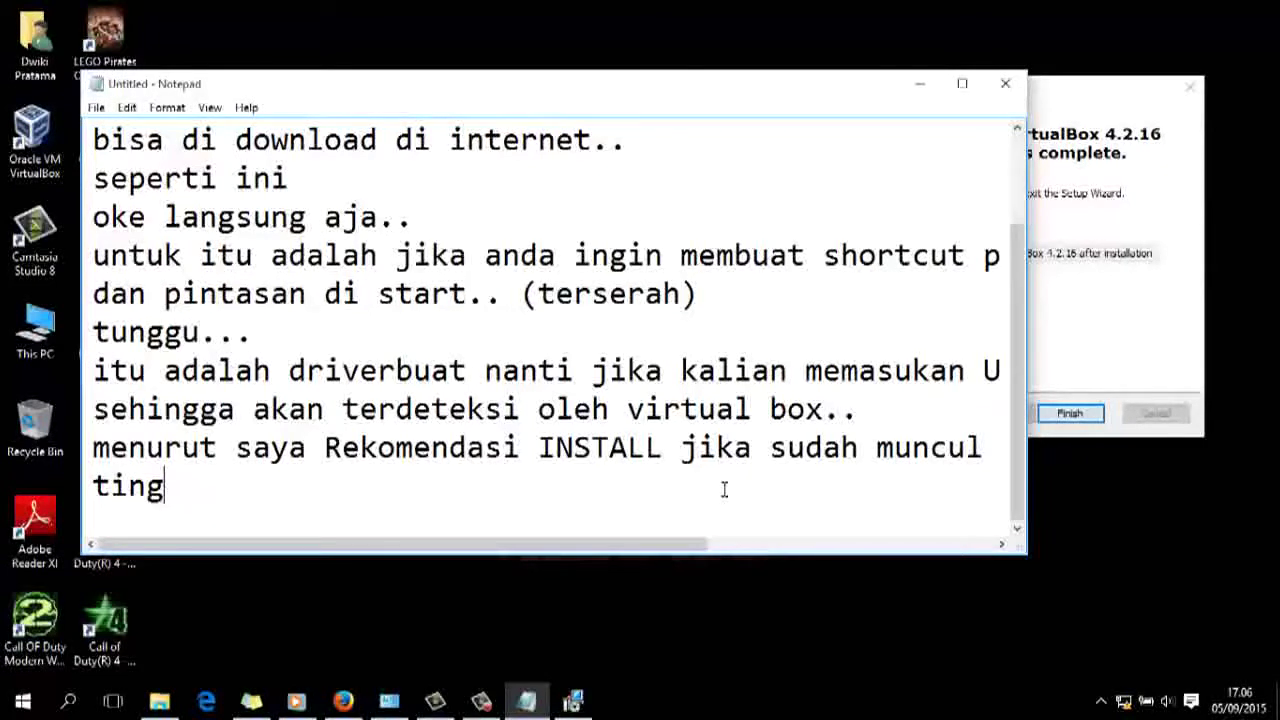
type("gal finish")
left_click(1070, 413)
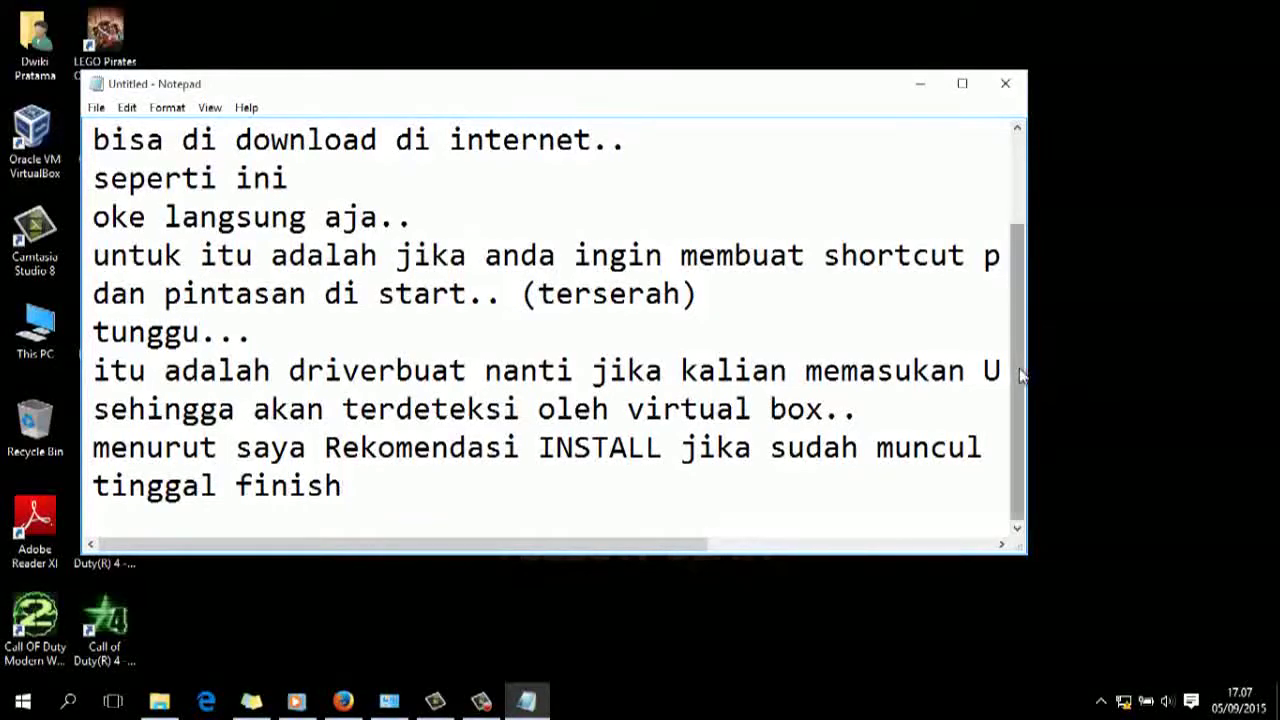
Show the Oracle VM VirtualBox Manager window and return to the Notepad note.
left_click_drag(1017, 370, 1027, 457)
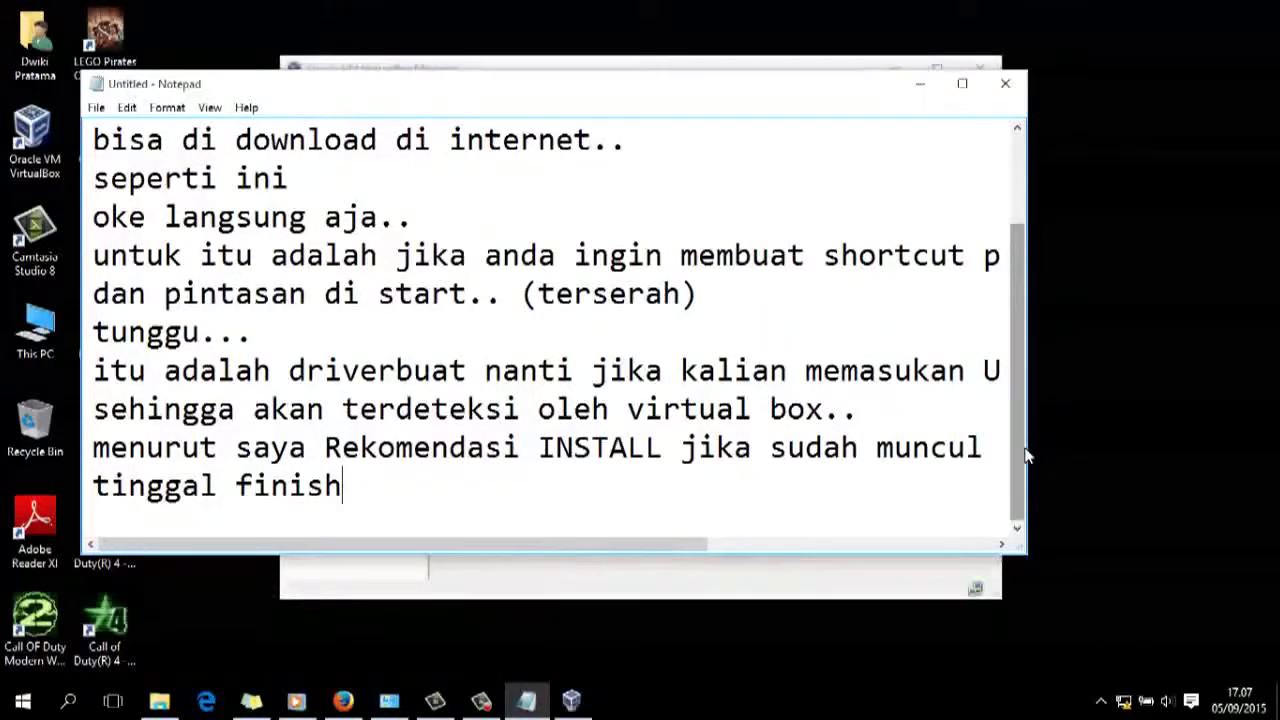
left_click(571, 700)
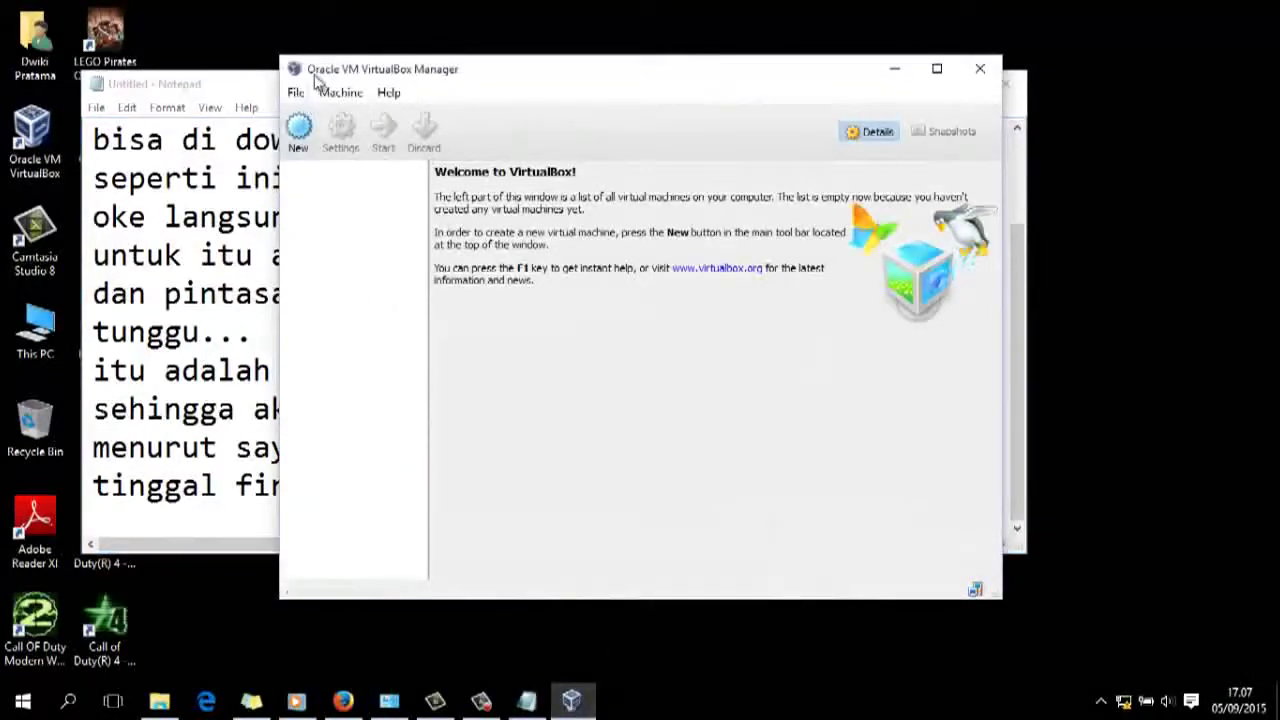
left_click(216, 100)
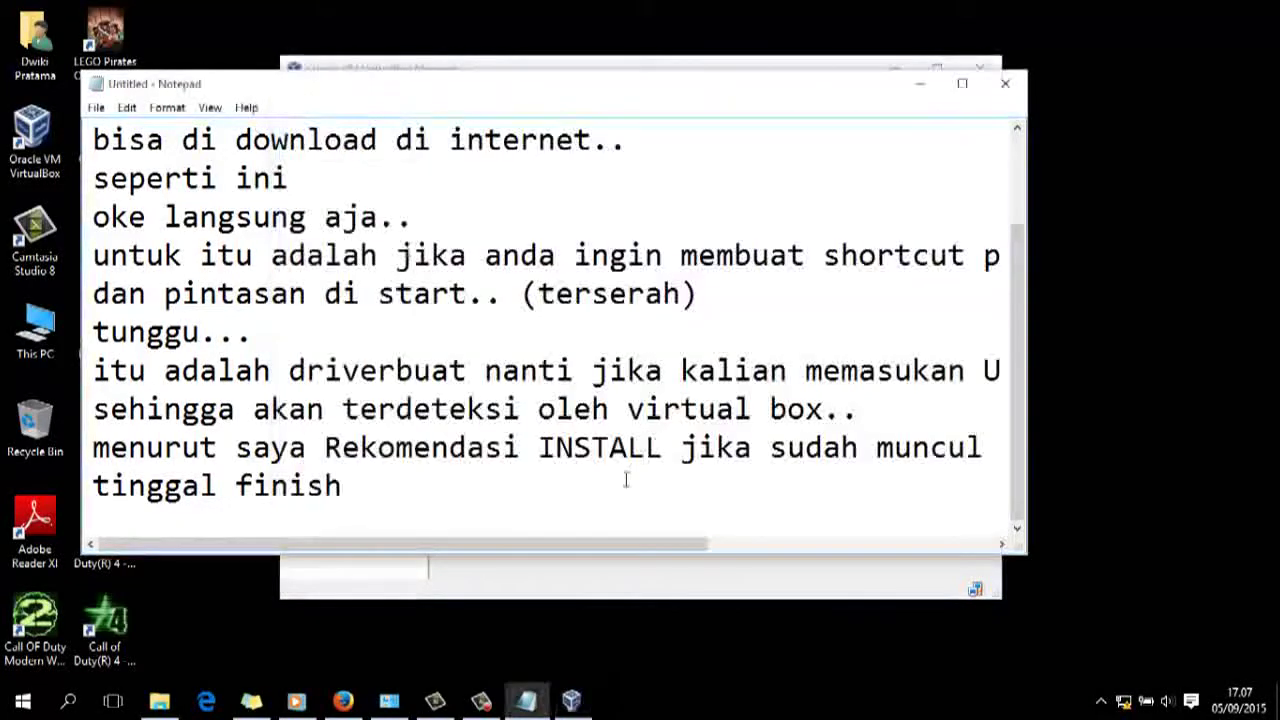
Add the closing line "SELAMAT.... Terima Kasih" to the note, two blank lines below "tinggal finish".
key("Return")
key("Return")
key("Return")
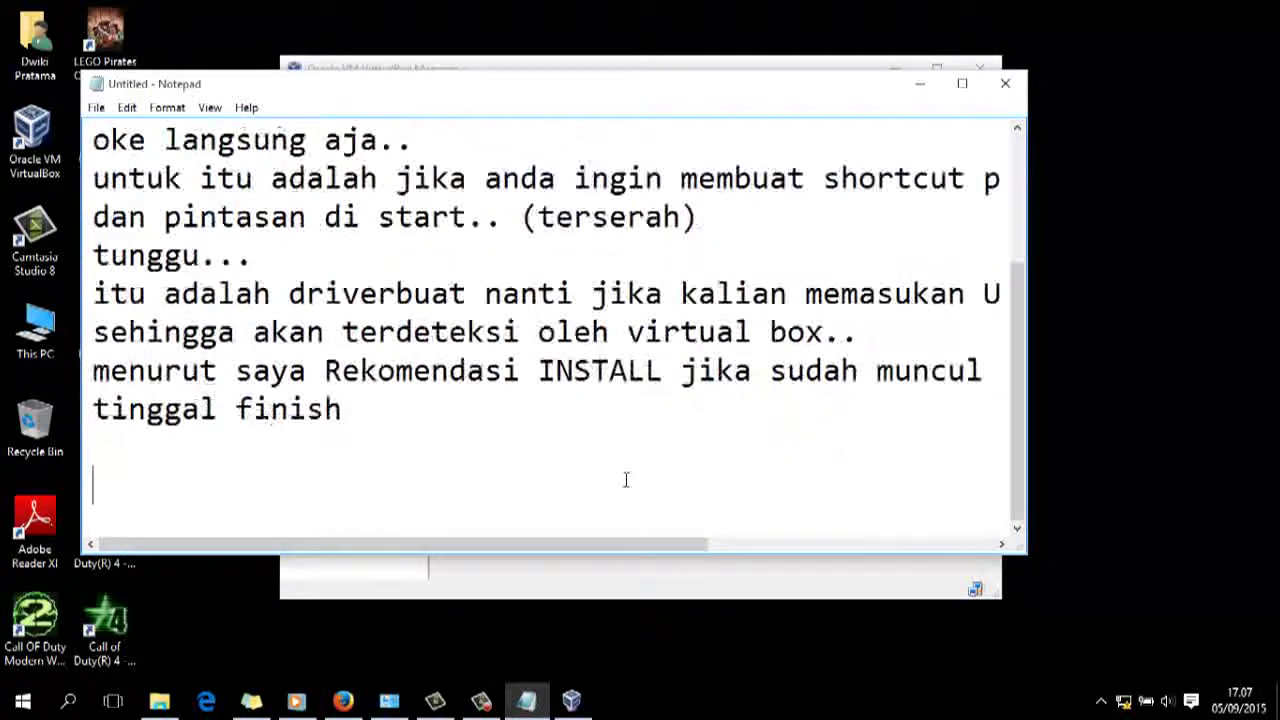
type("SE")
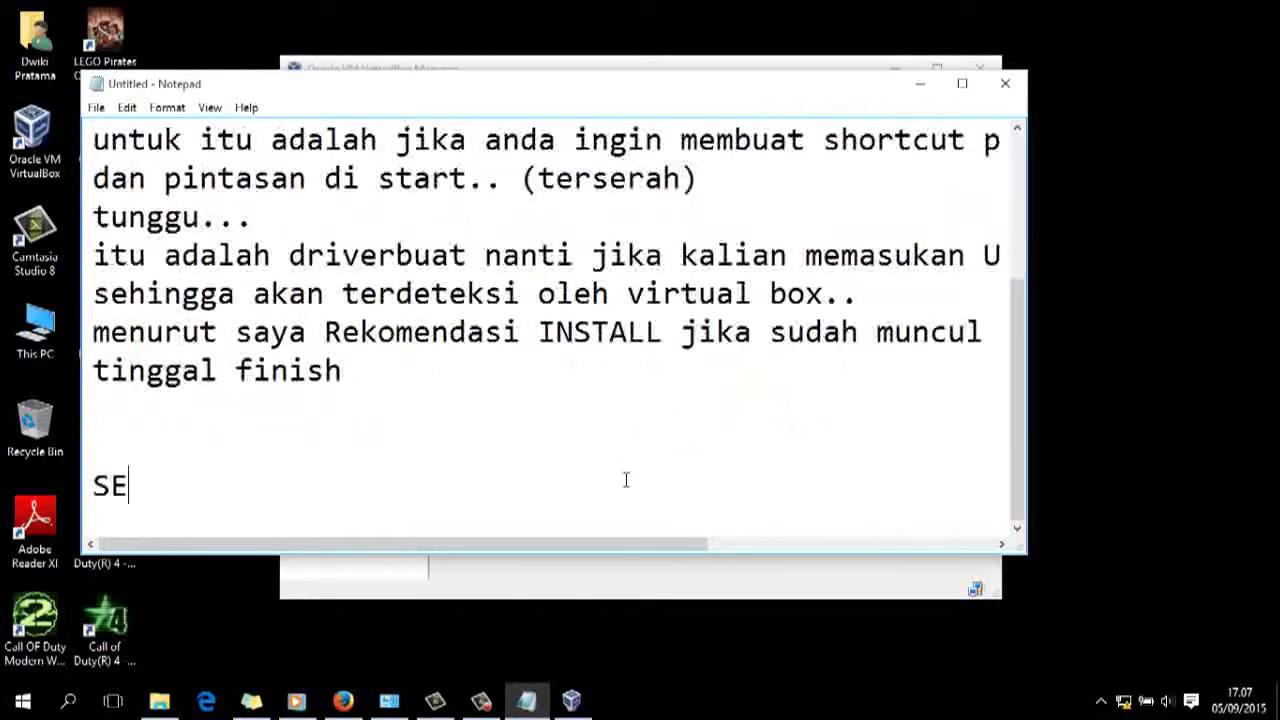
type("LAMAT...")
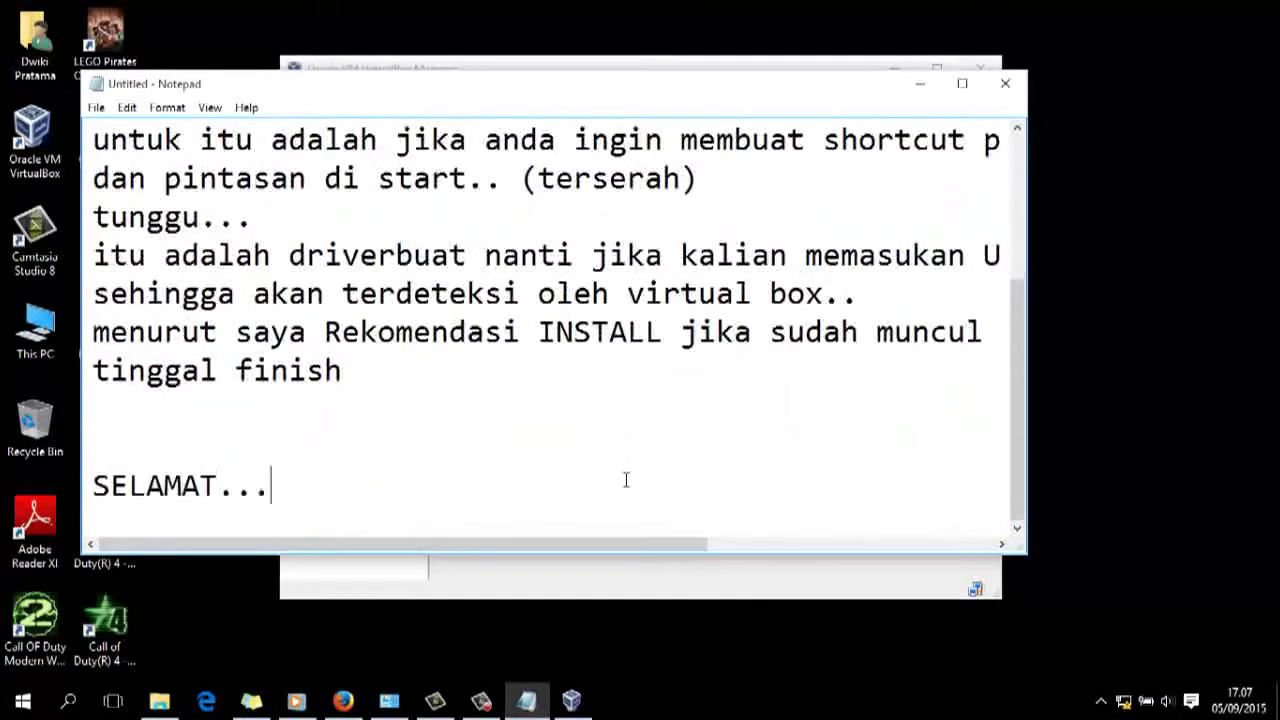
type(". Terima")
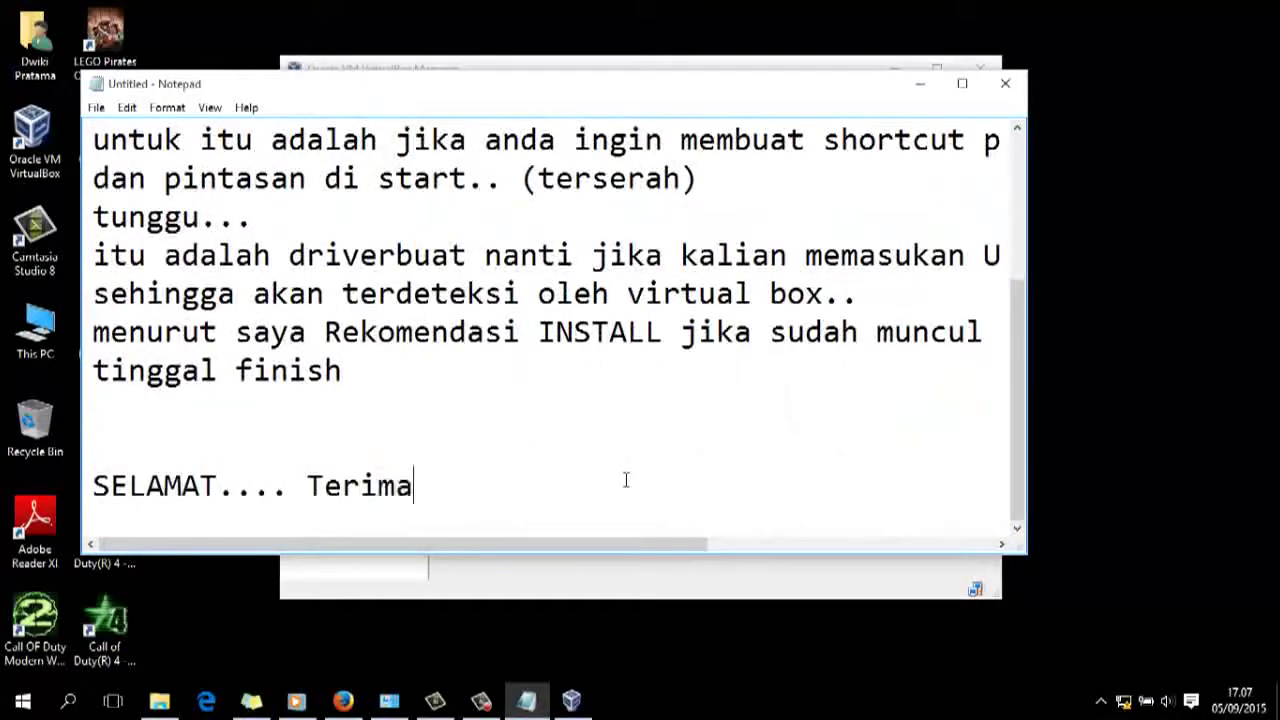
type(" Kasih")
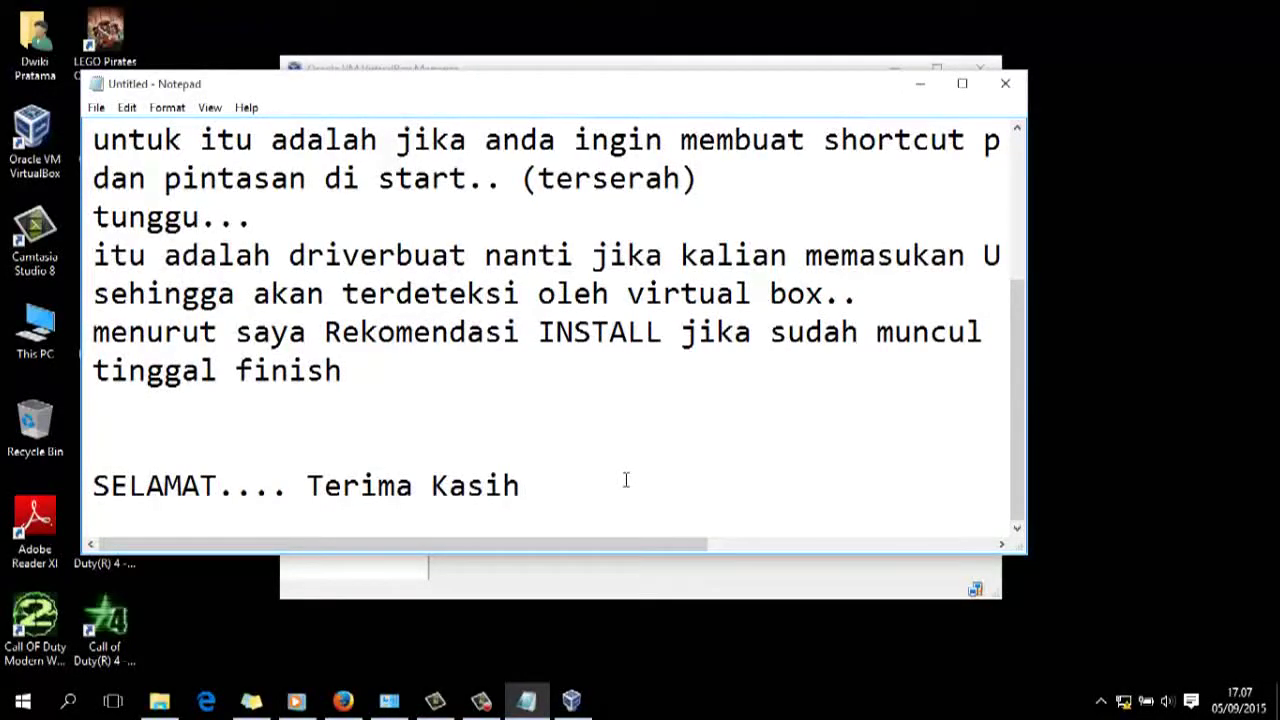